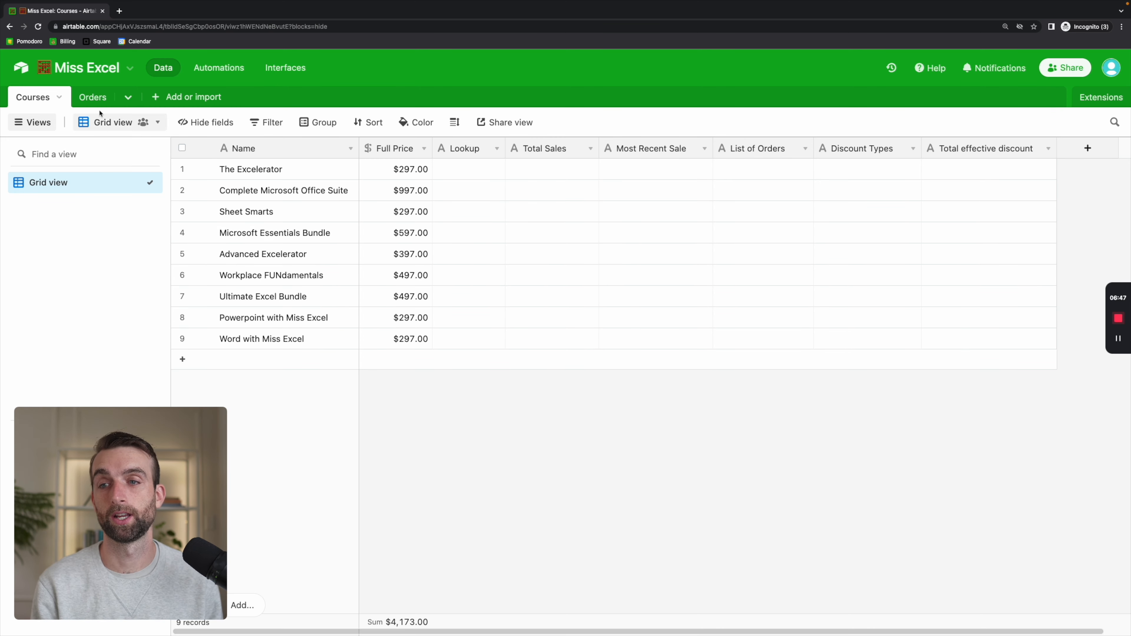
Convert the Orders table's Course field to a link to the Courses table, with linking to multiple records turned off
click(92, 97)
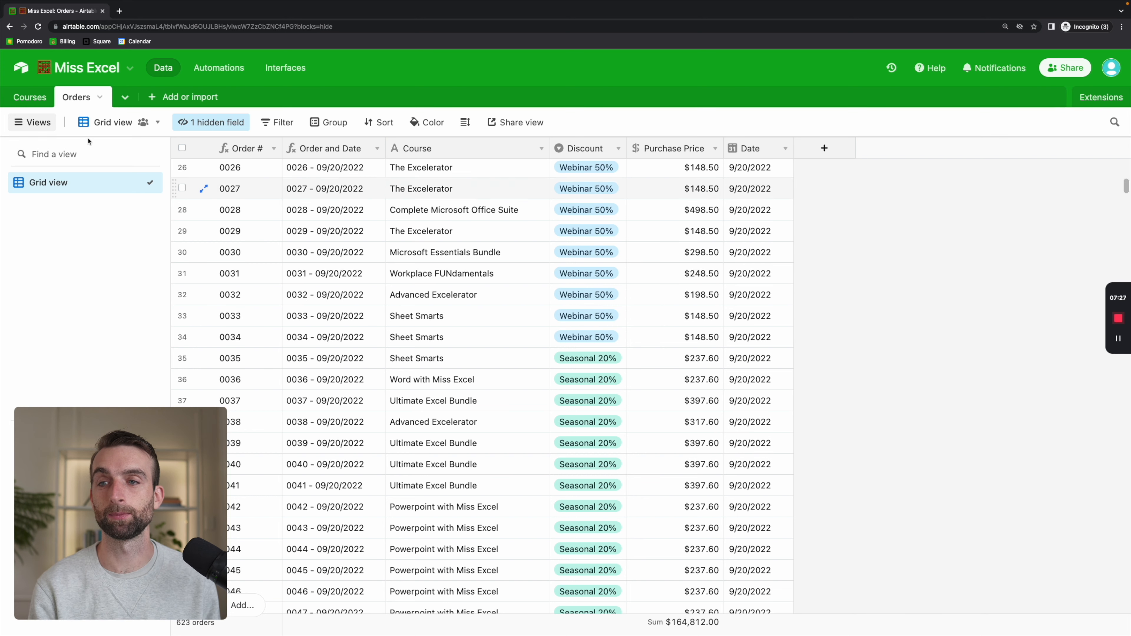
click(29, 96)
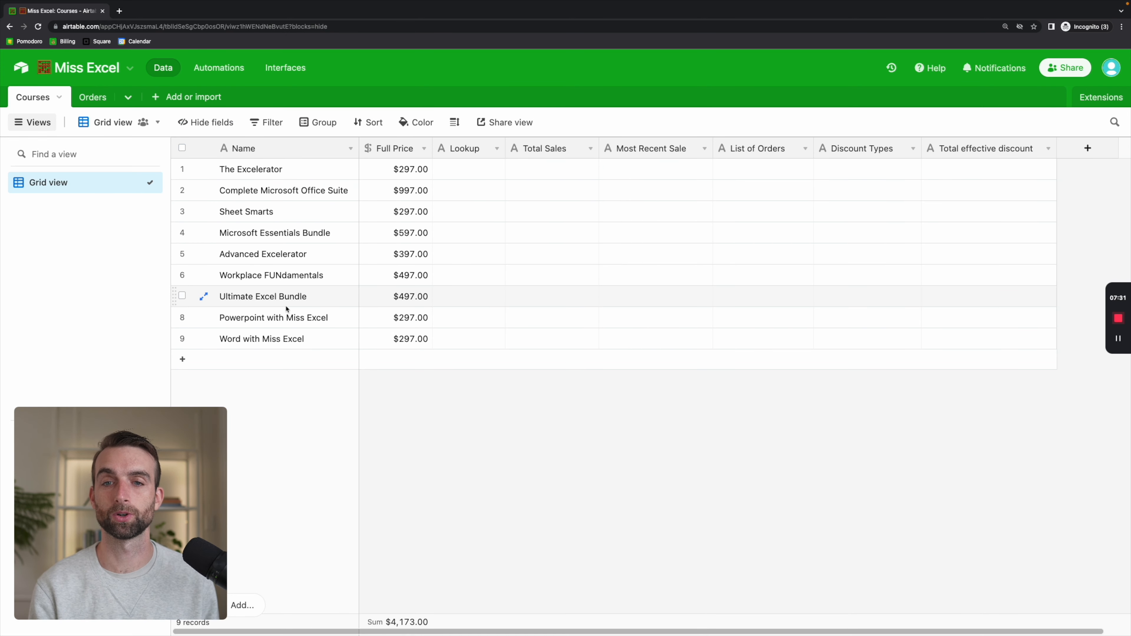
click(94, 99)
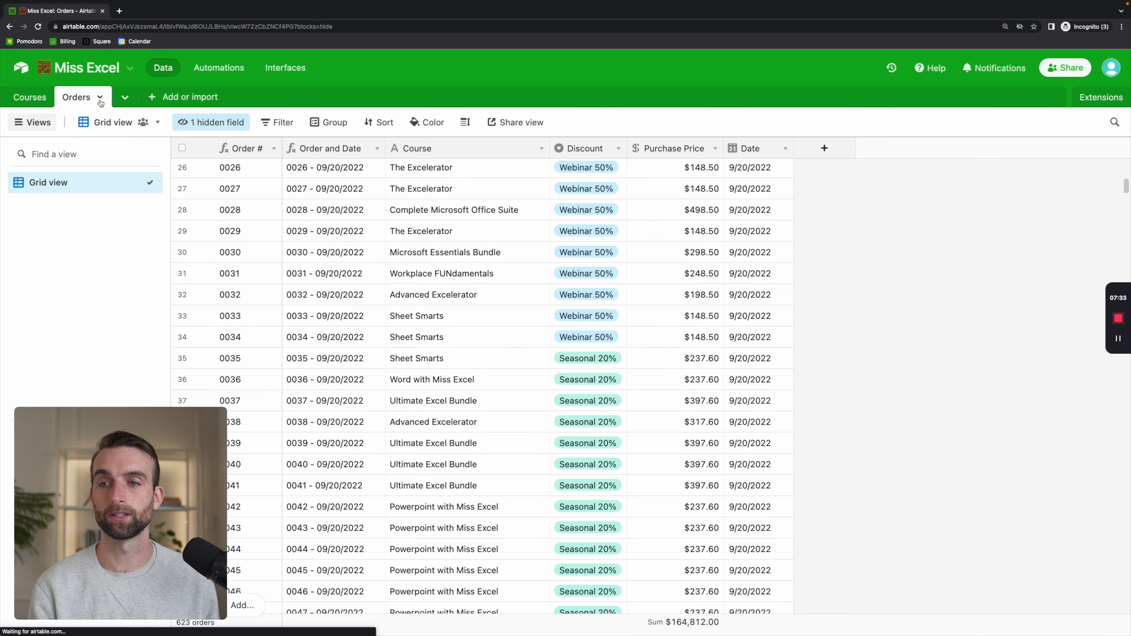
double_click(476, 154)
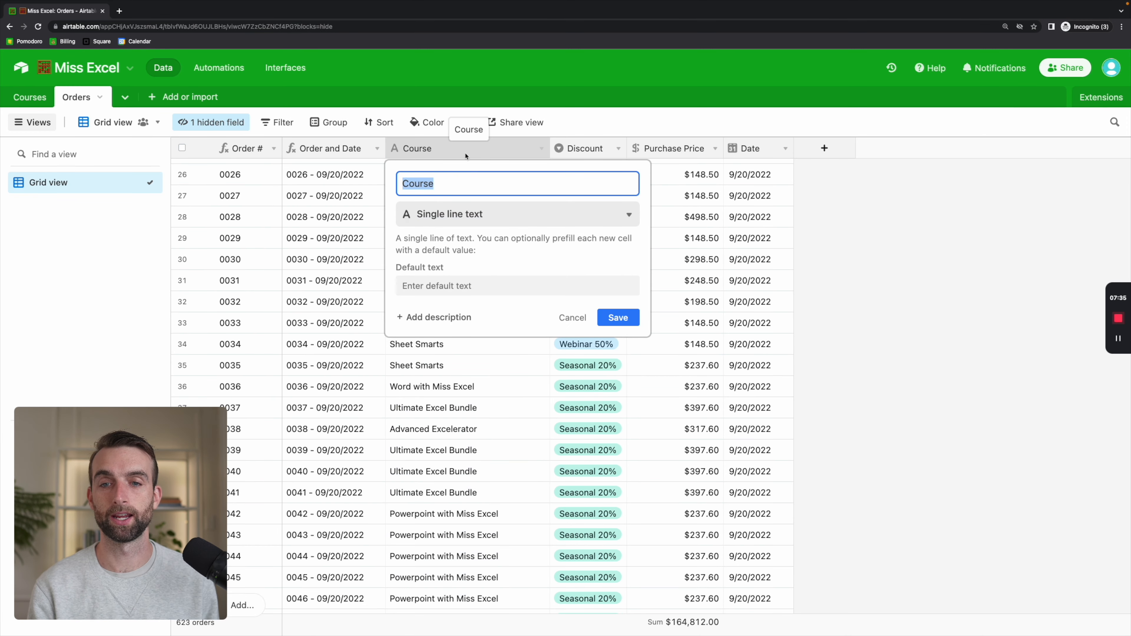
click(474, 216)
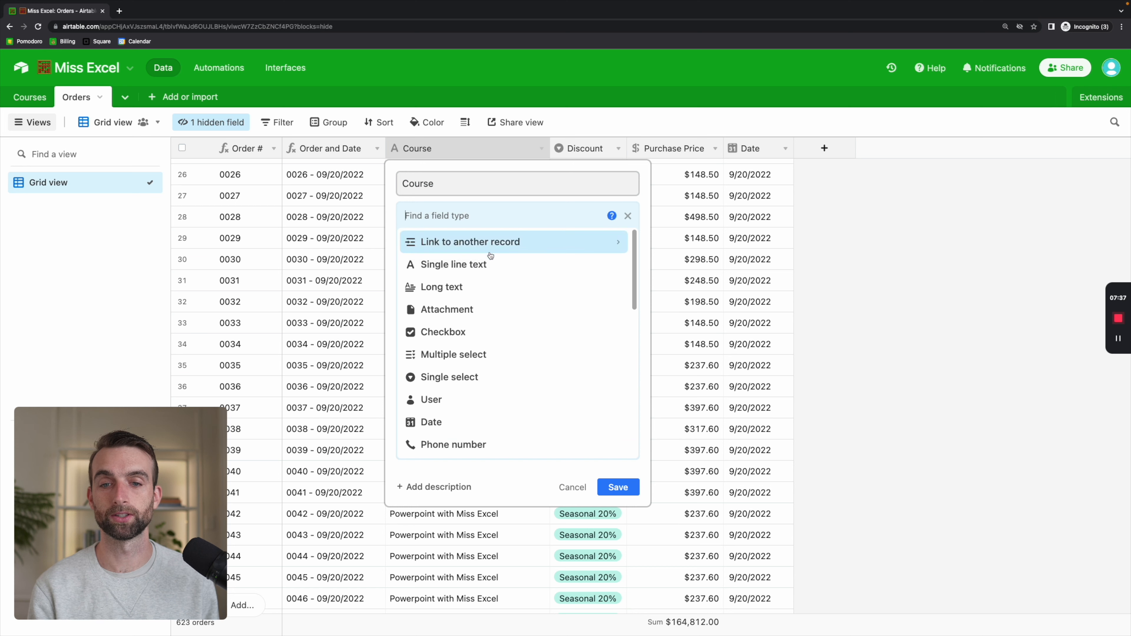
click(556, 243)
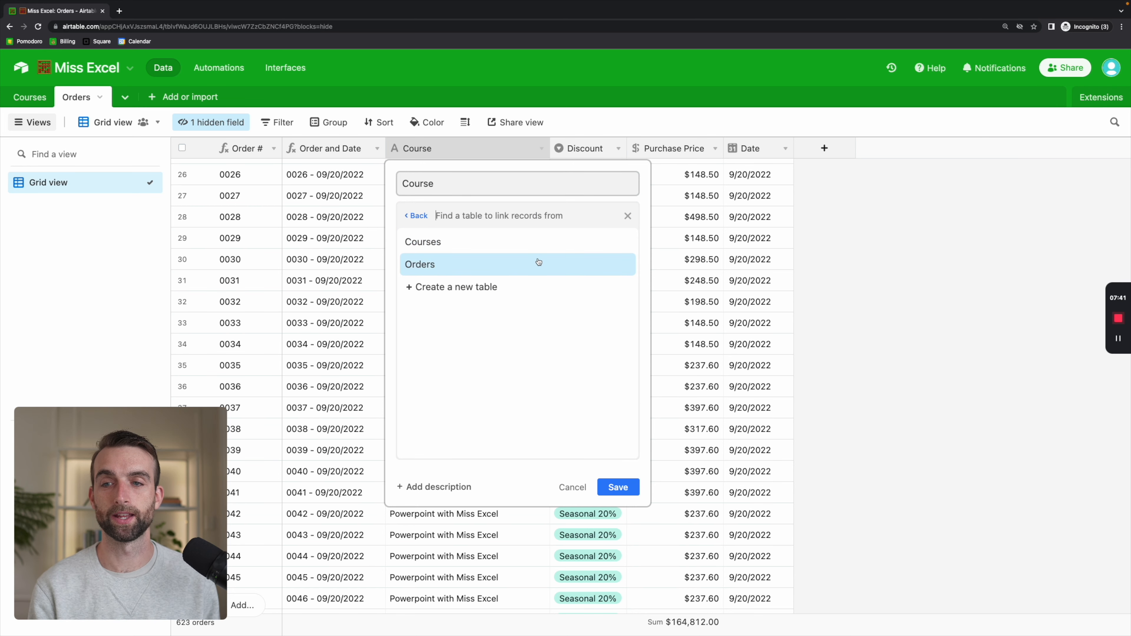
click(519, 245)
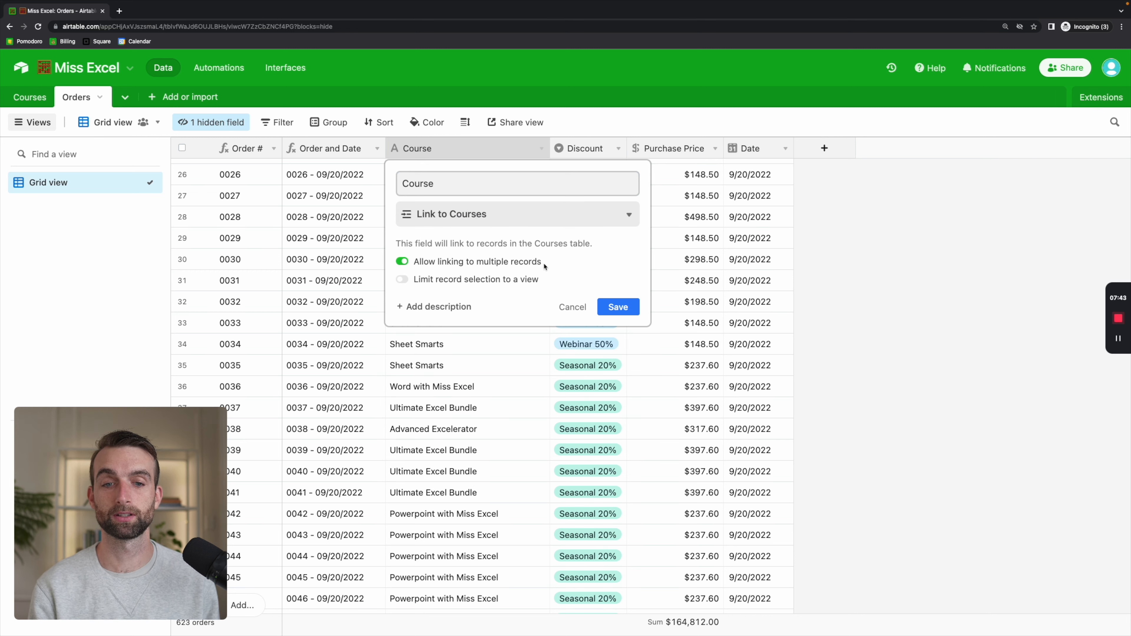
click(441, 263)
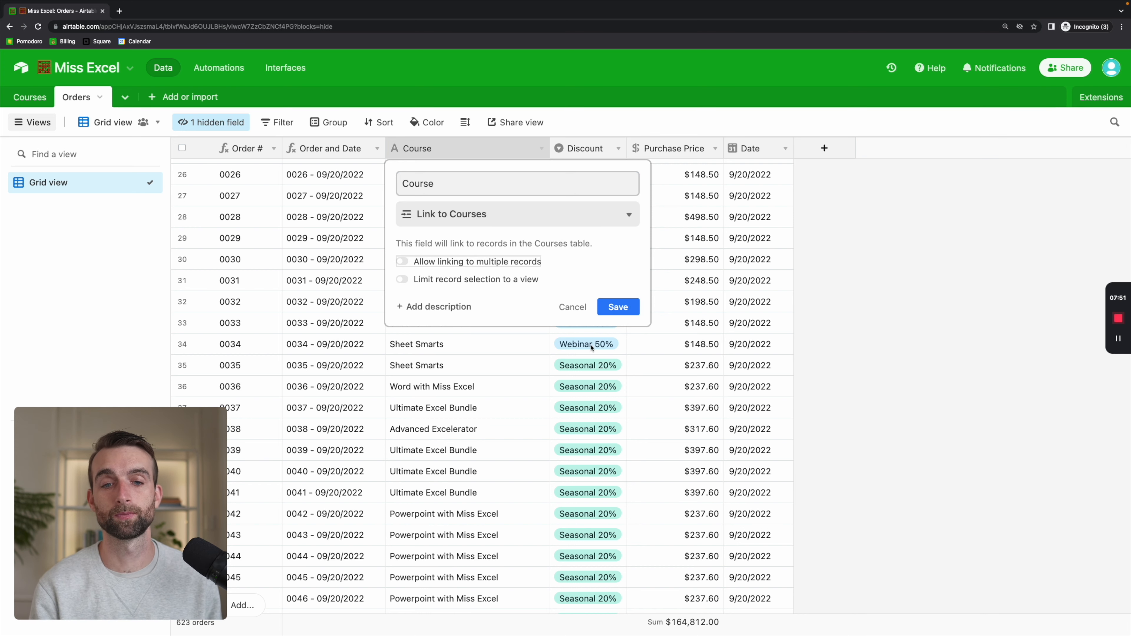
click(616, 307)
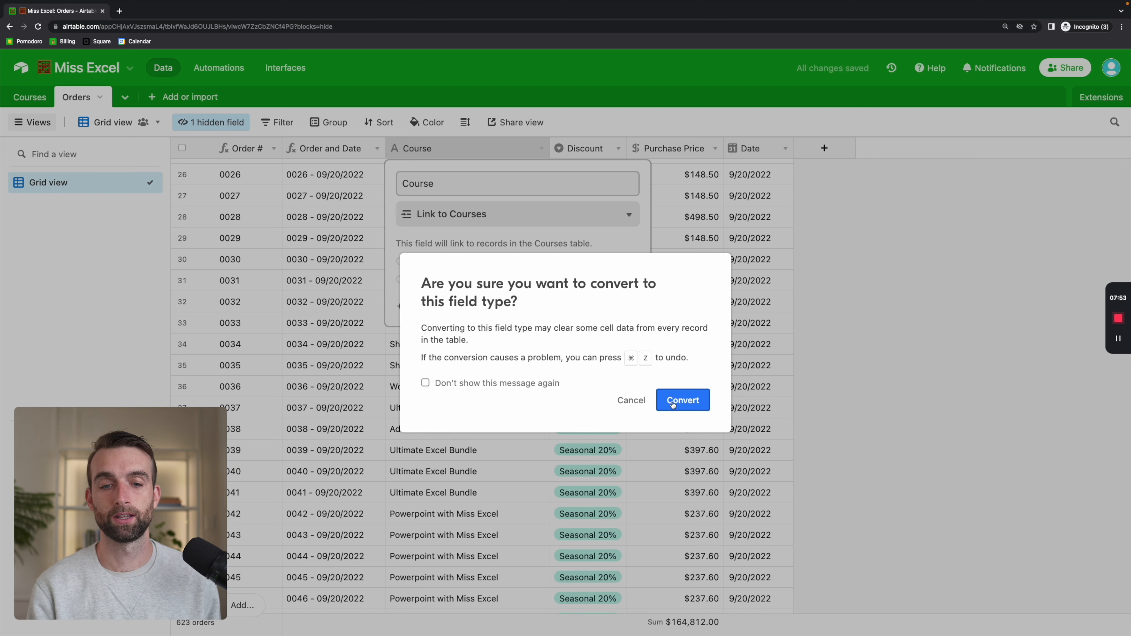
click(681, 400)
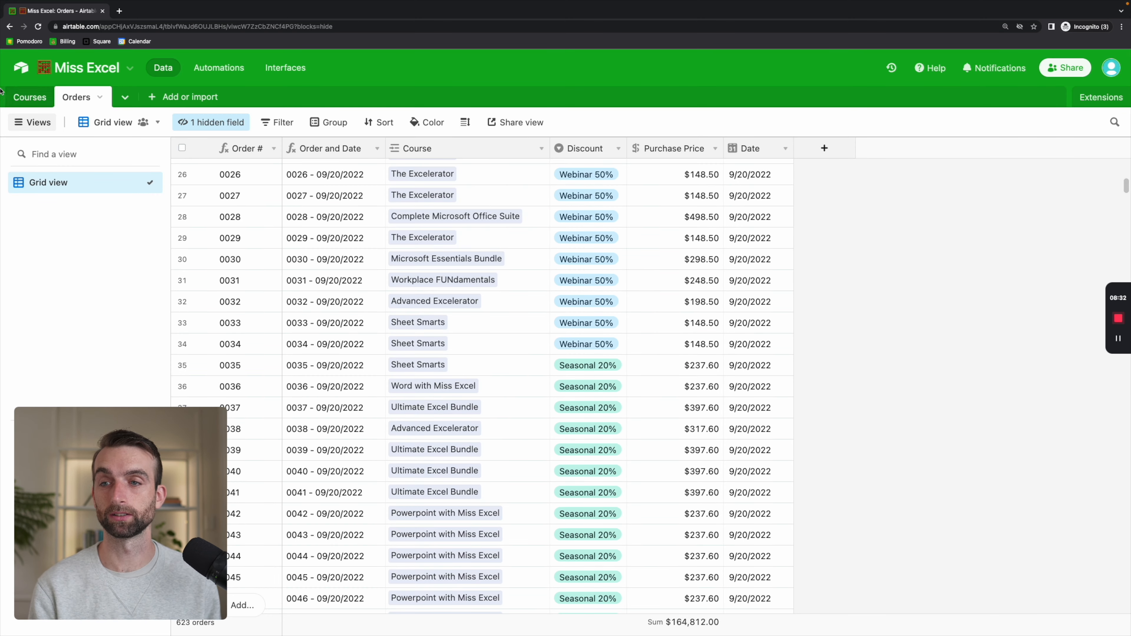
Change the Lookup field in the Courses table to a lookup of Purchase Price through the linked Orders field
click(21, 96)
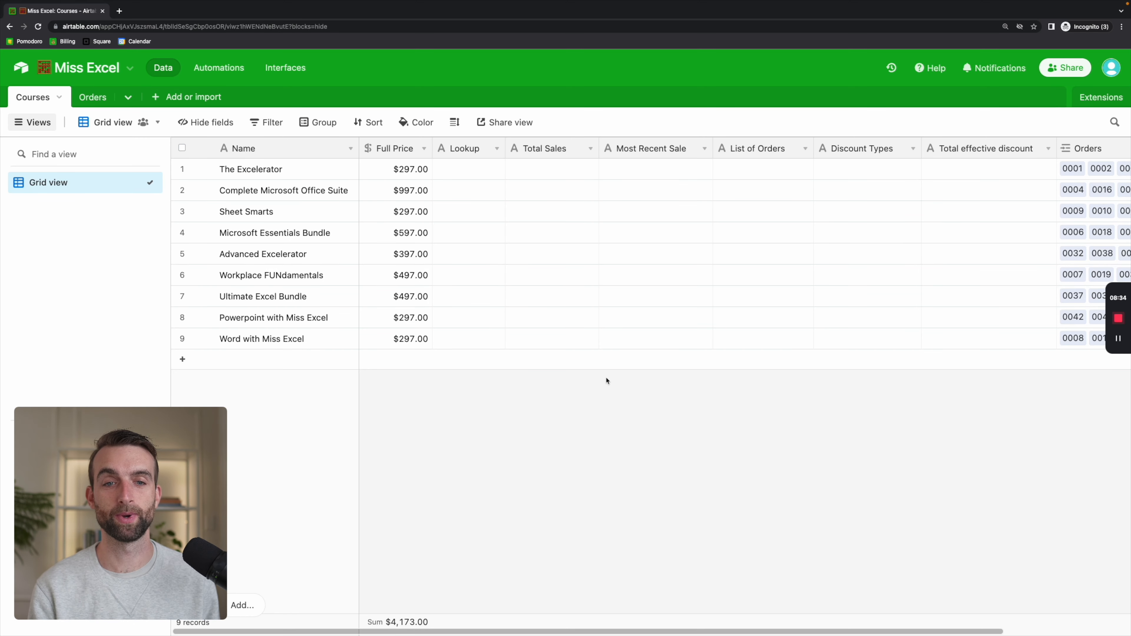
scroll(603, 378, right, 3)
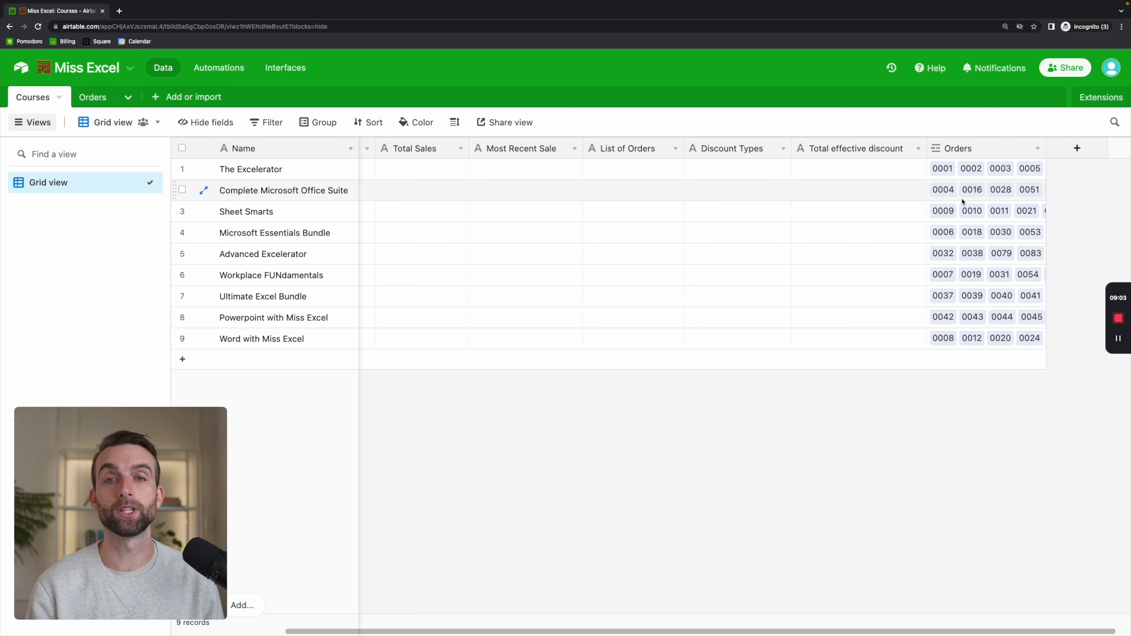
scroll(687, 217, left, 3)
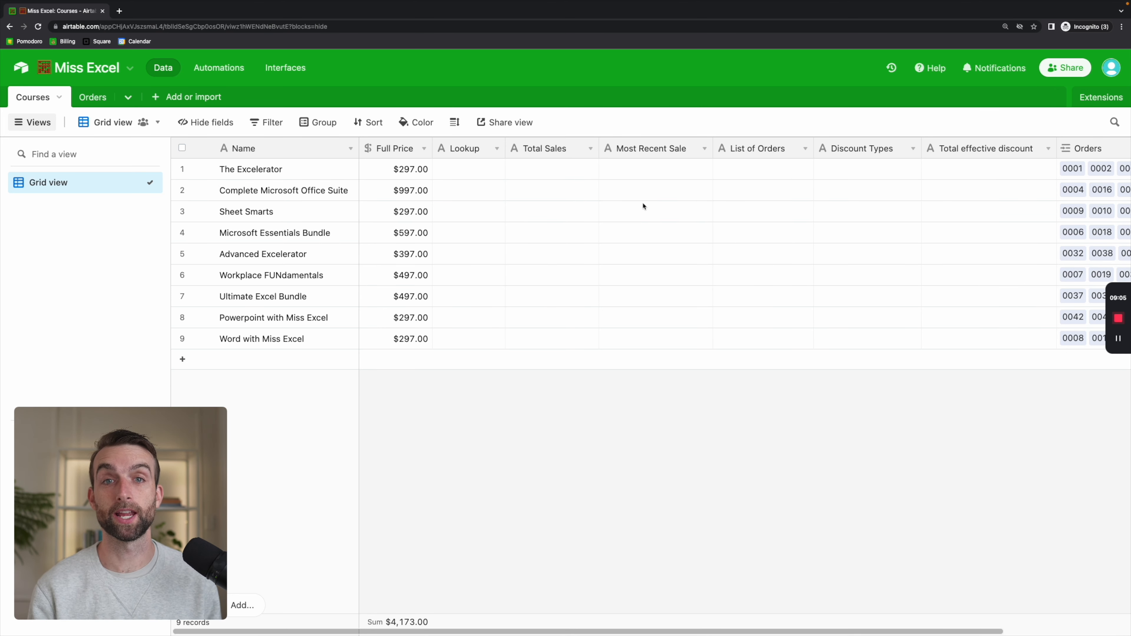
double_click(471, 150)
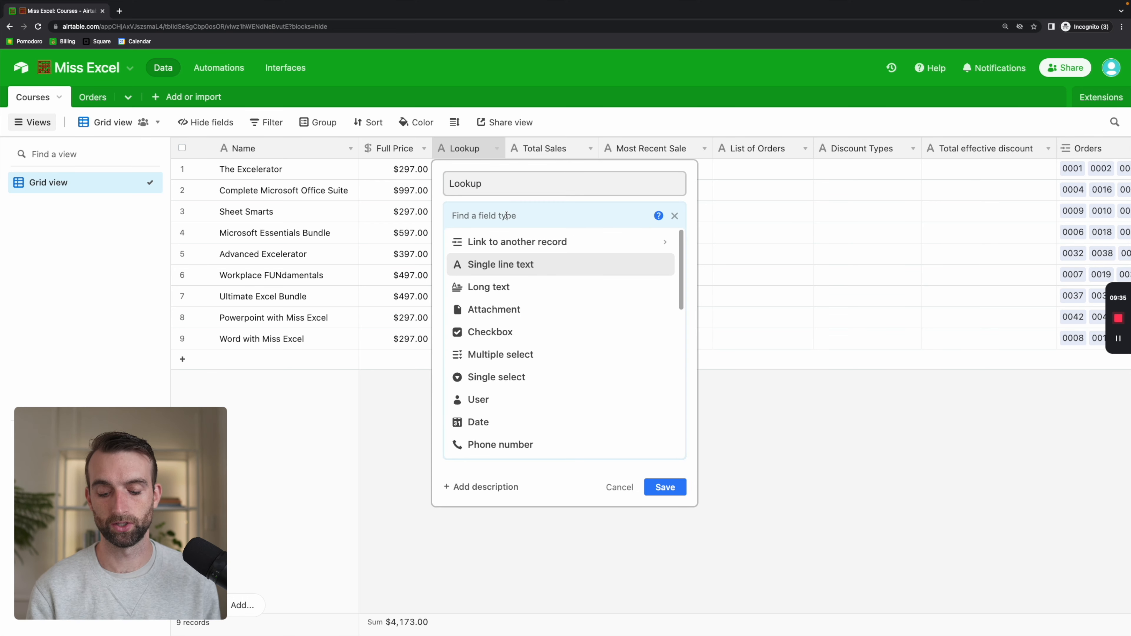
text(loo)
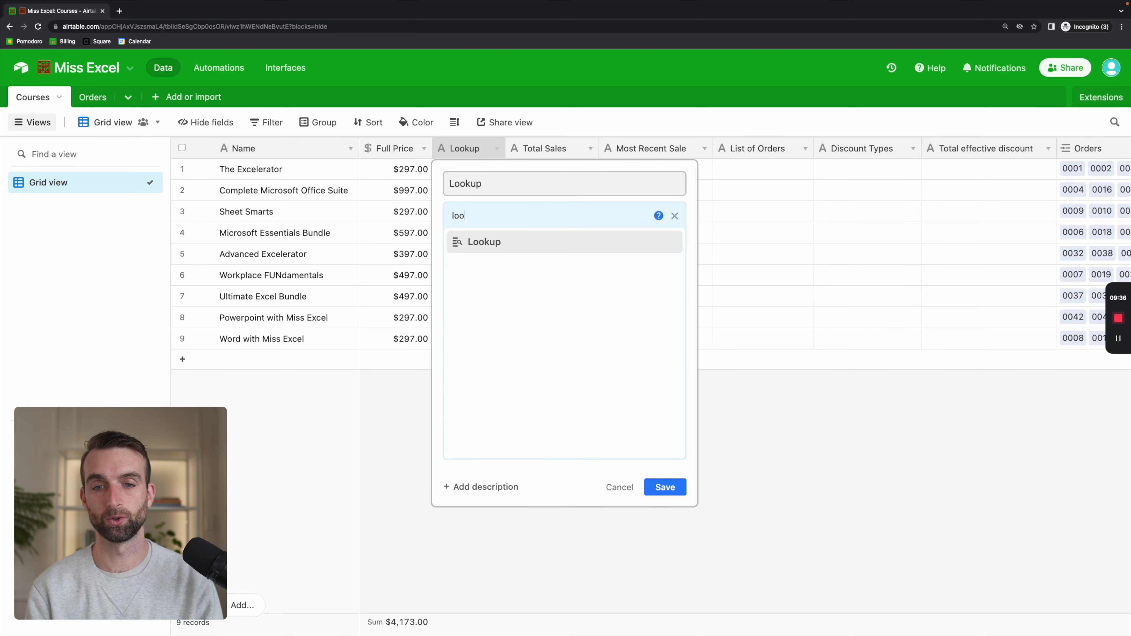
click(484, 240)
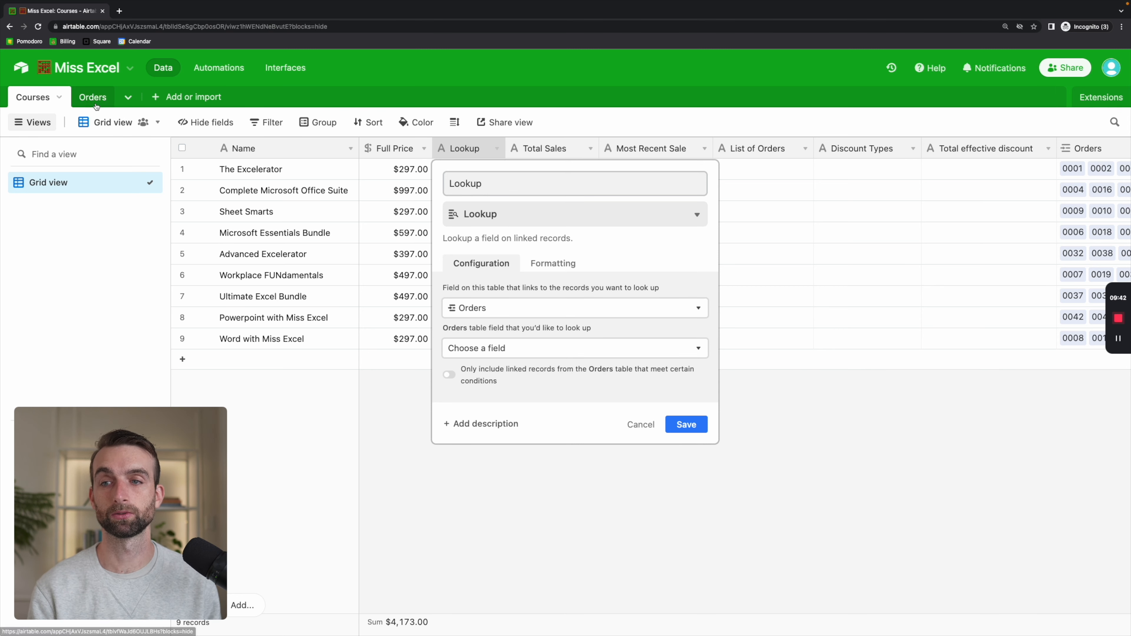
click(528, 354)
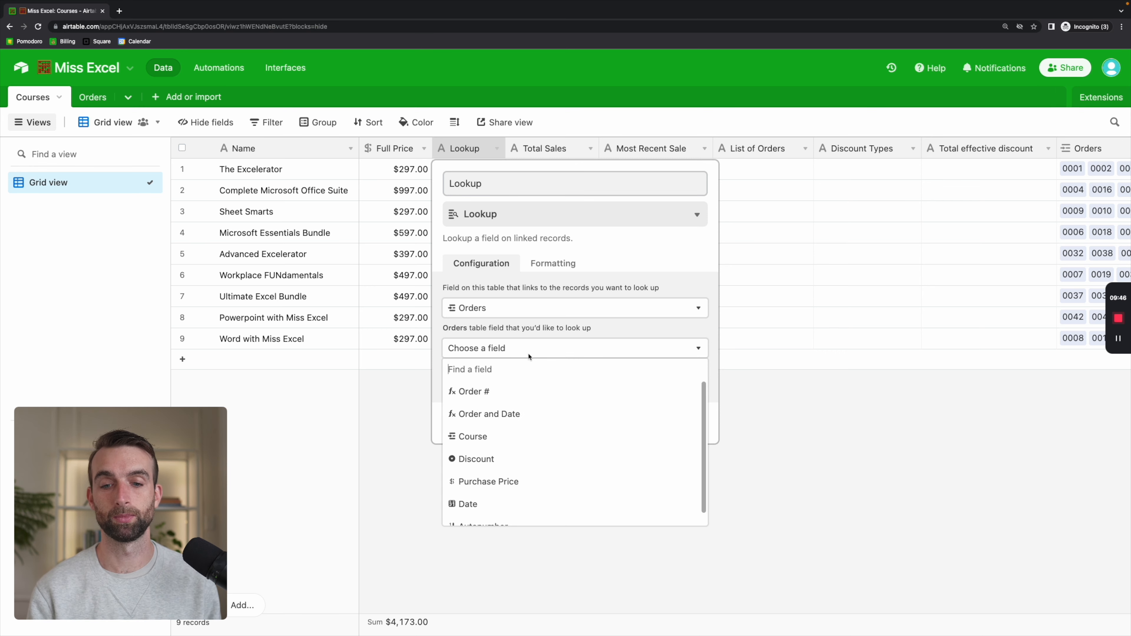
click(562, 481)
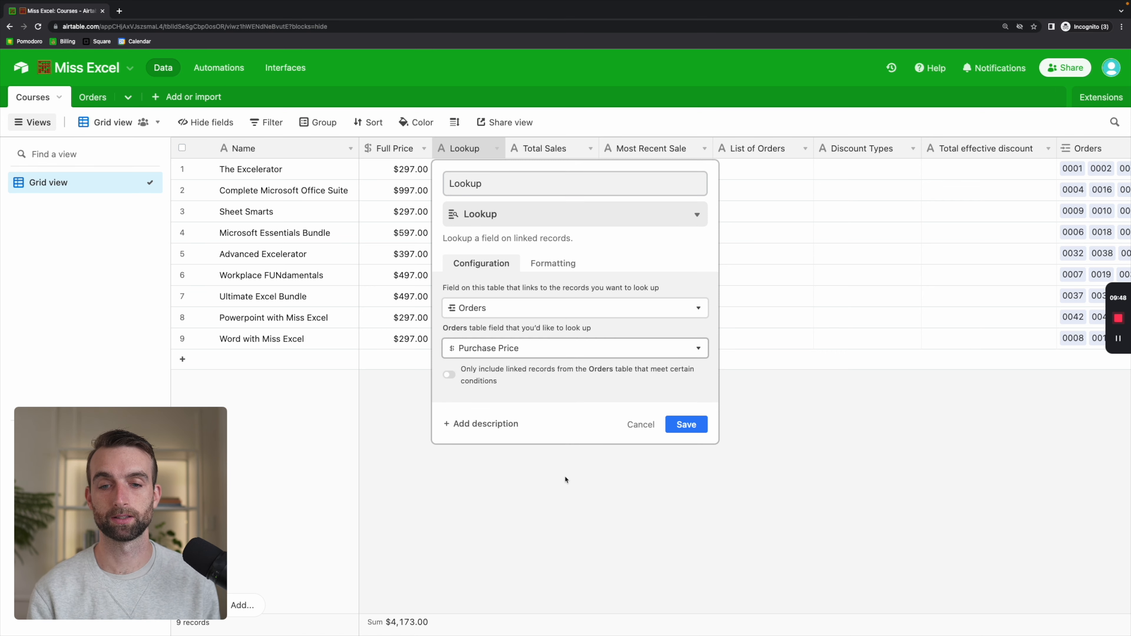
click(686, 424)
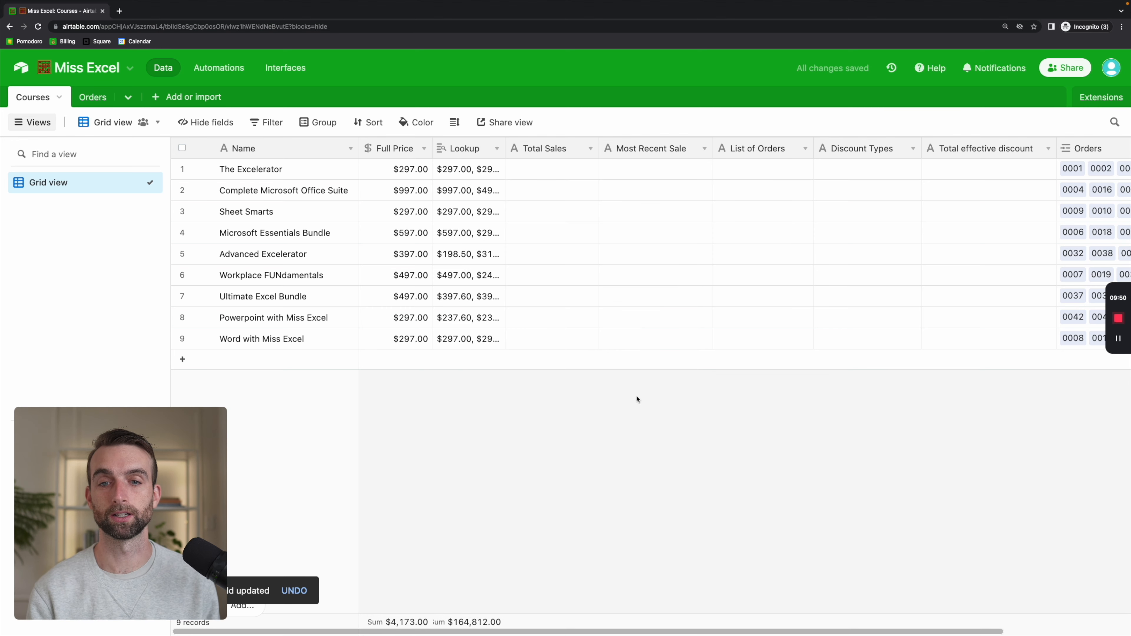
Widen the Lookup column to inspect its prices and hide the field from the Courses grid
drag(505, 148, 828, 151)
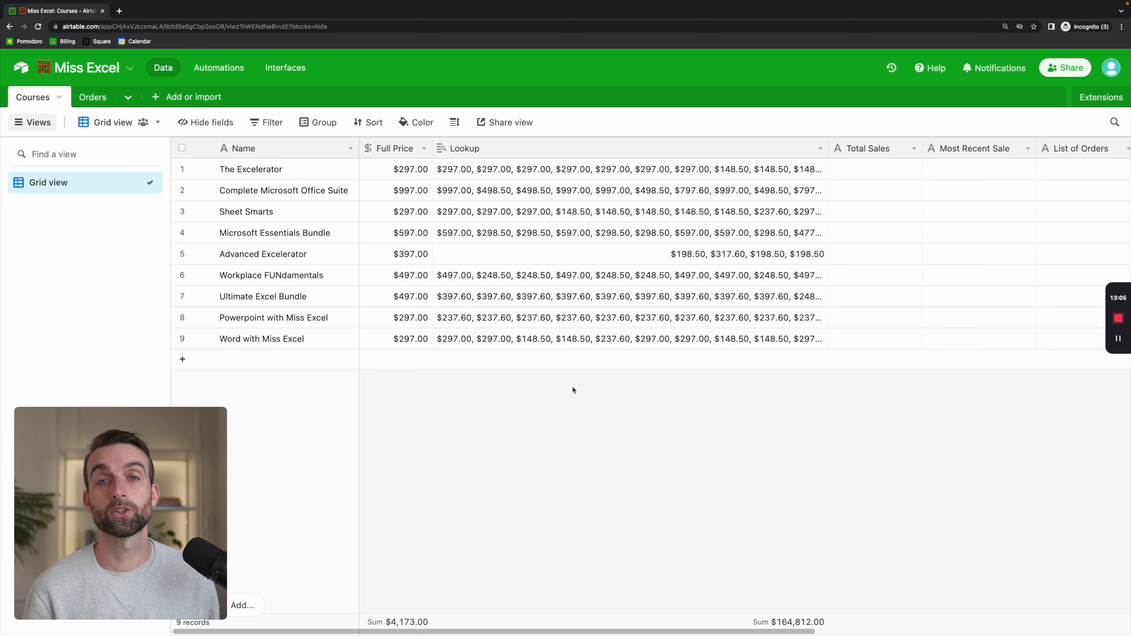
click(201, 125)
click(223, 197)
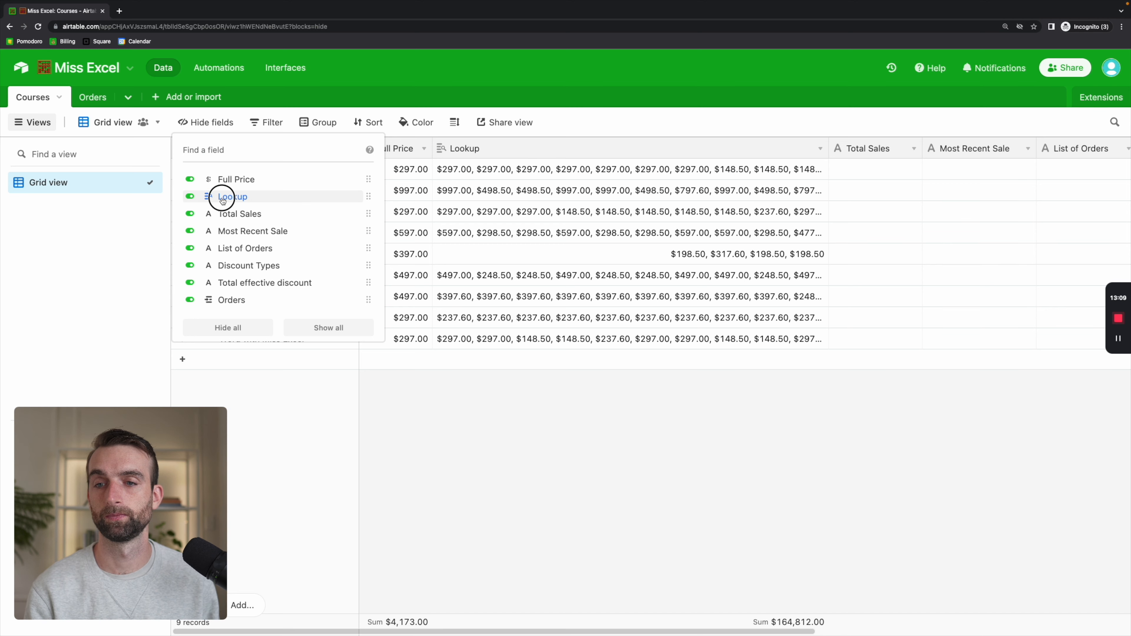
Change the Total Sales field type to a rollup of Purchase Price from the linked Orders records
double_click(486, 148)
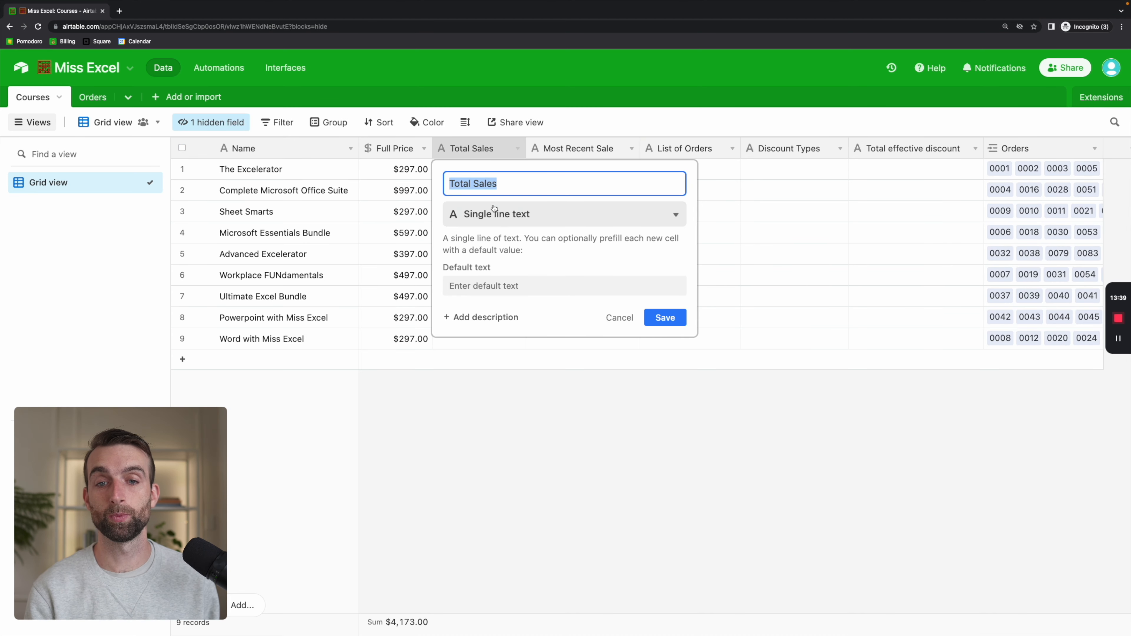
click(494, 209)
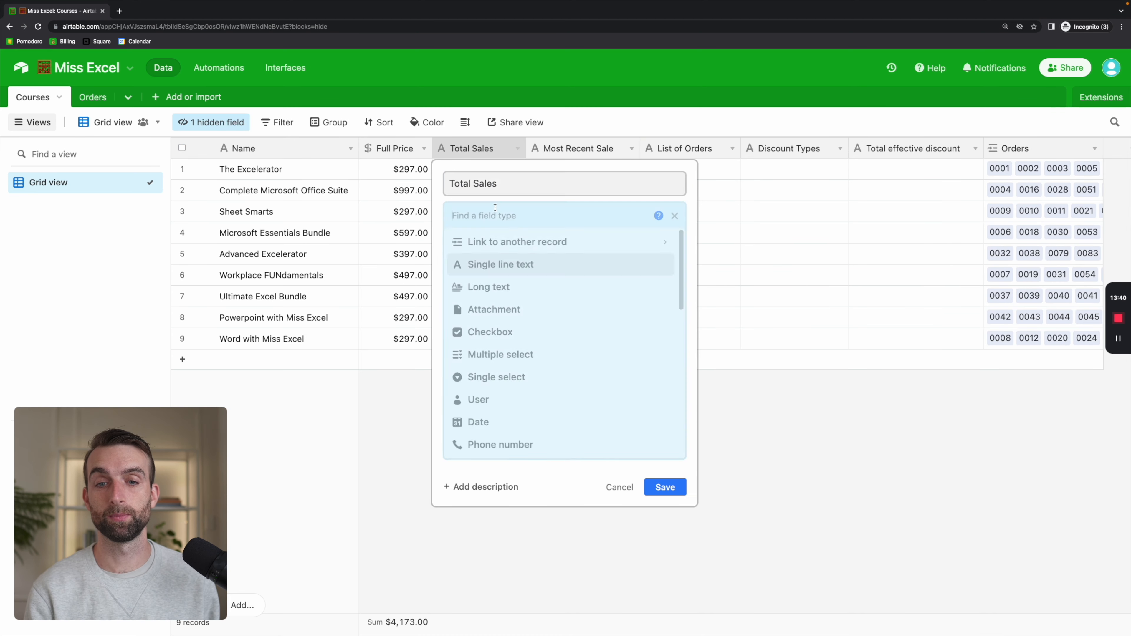
text(rol)
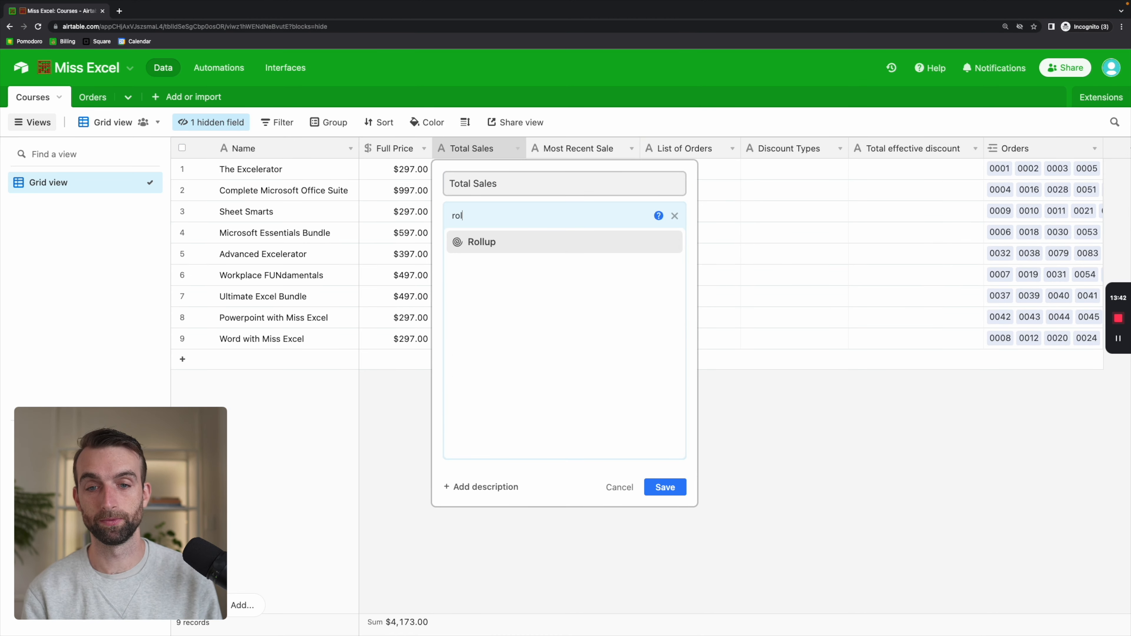
click(507, 240)
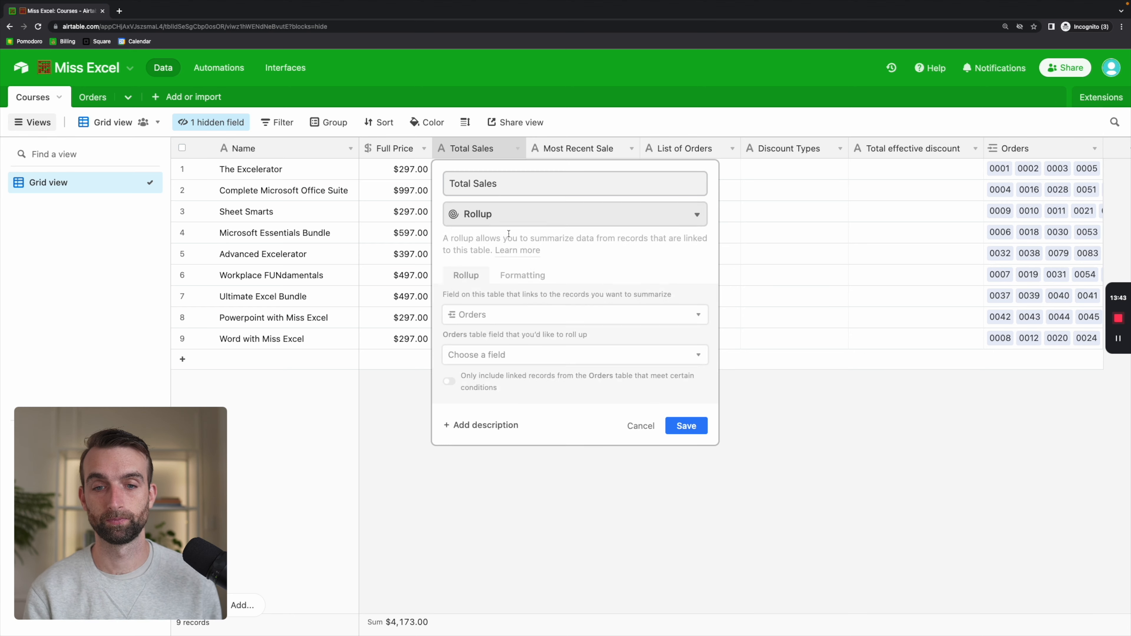
click(507, 317)
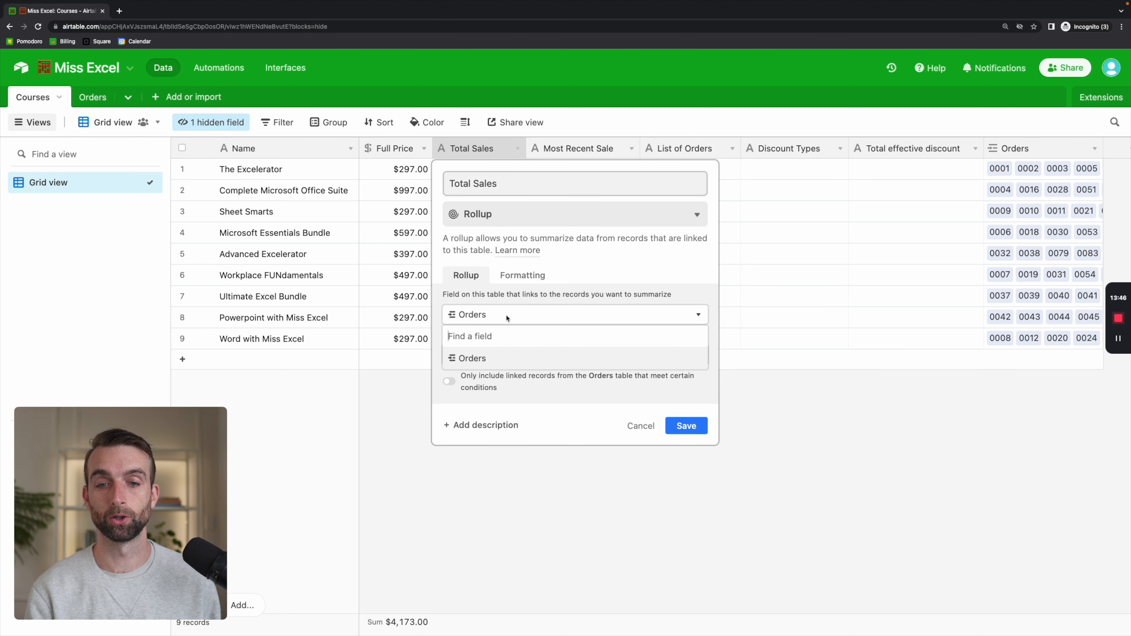
click(508, 319)
click(523, 358)
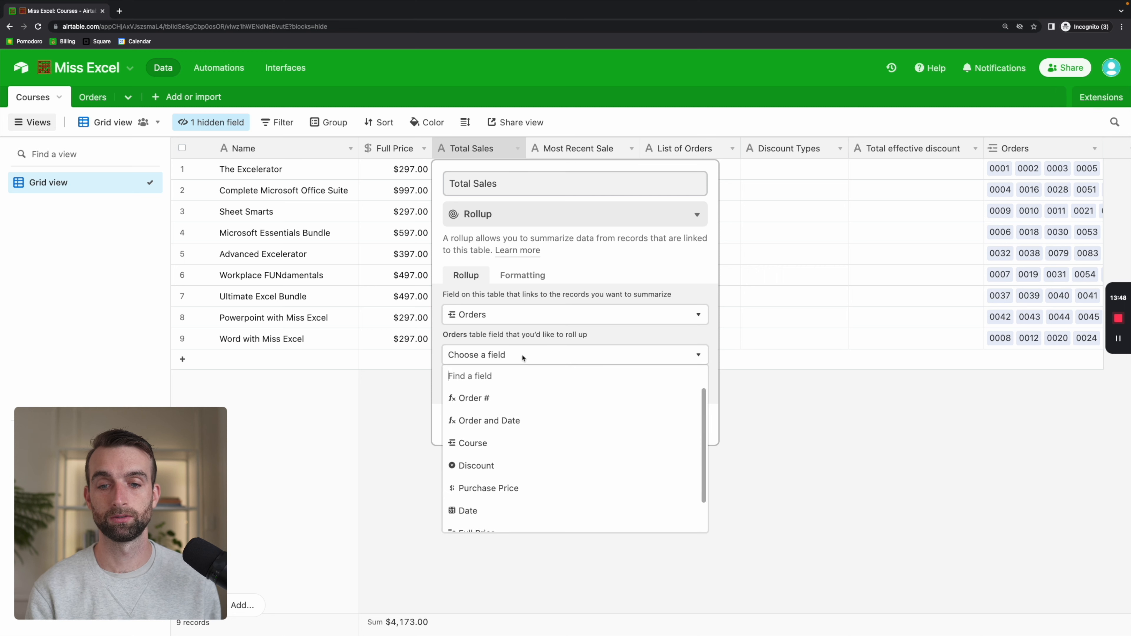
click(532, 488)
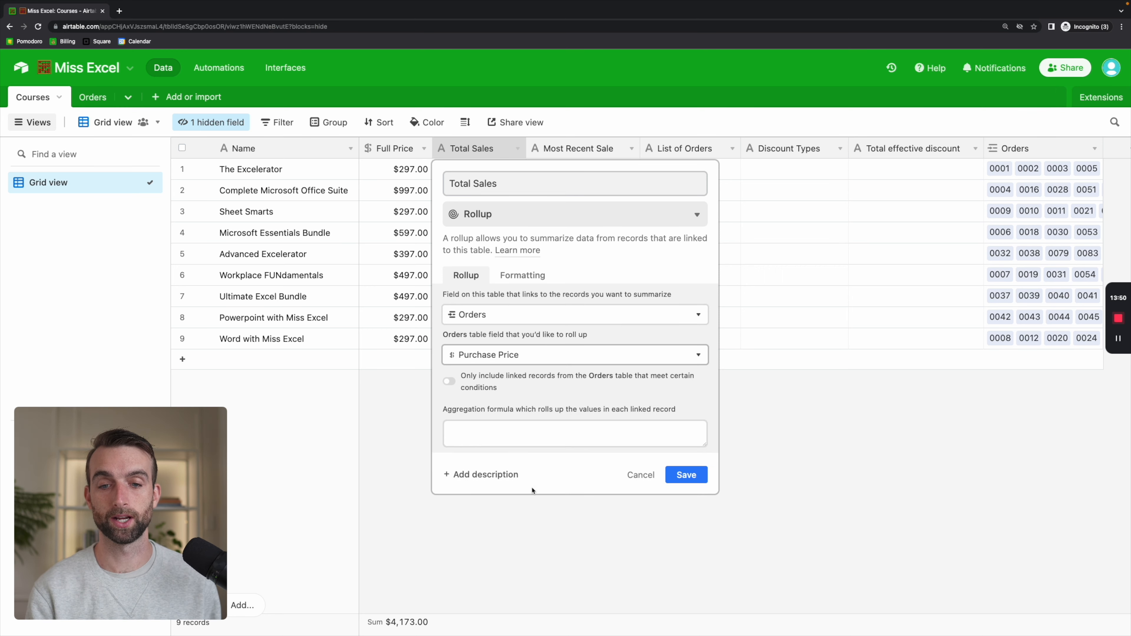
Save the Total Sales rollup with the aggregation formula values and widen its column
click(547, 438)
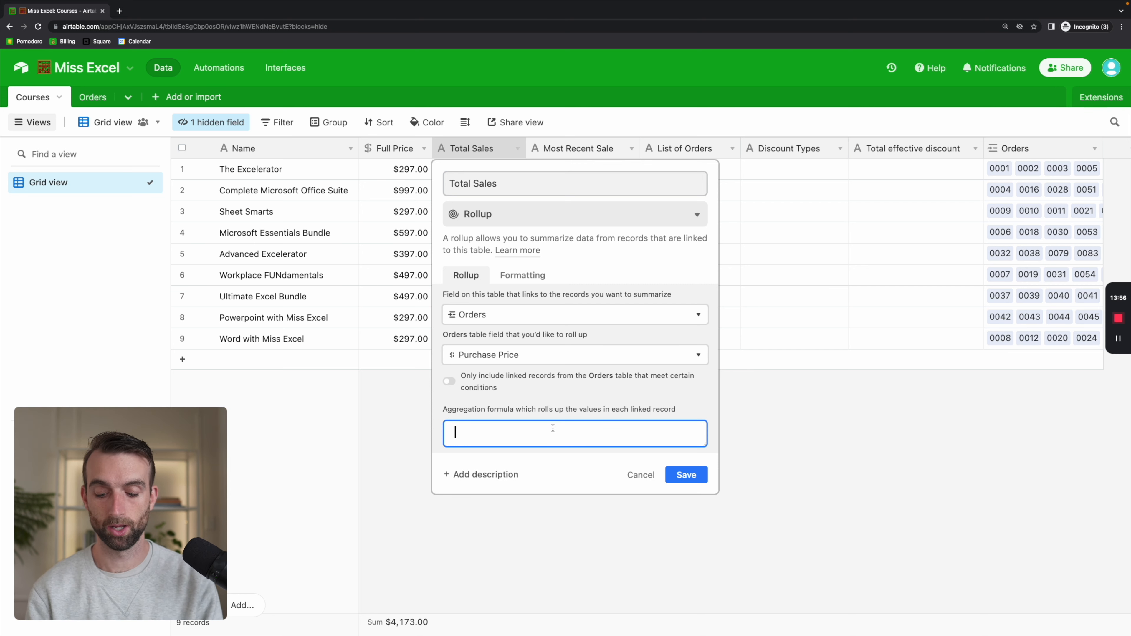
text(val)
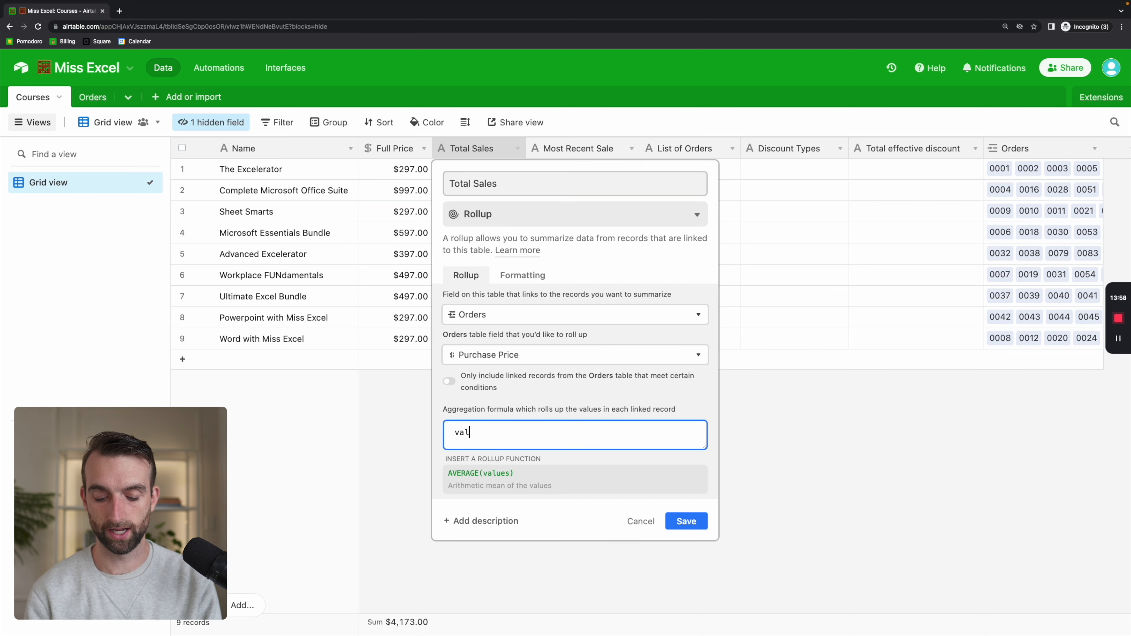
text(ues)
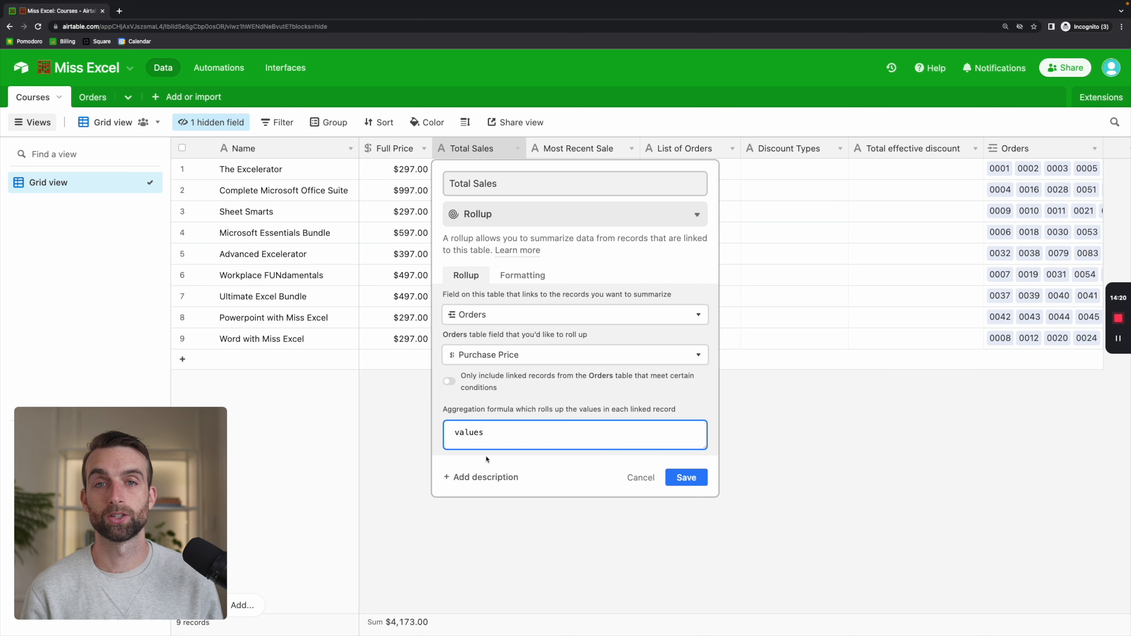
click(668, 477)
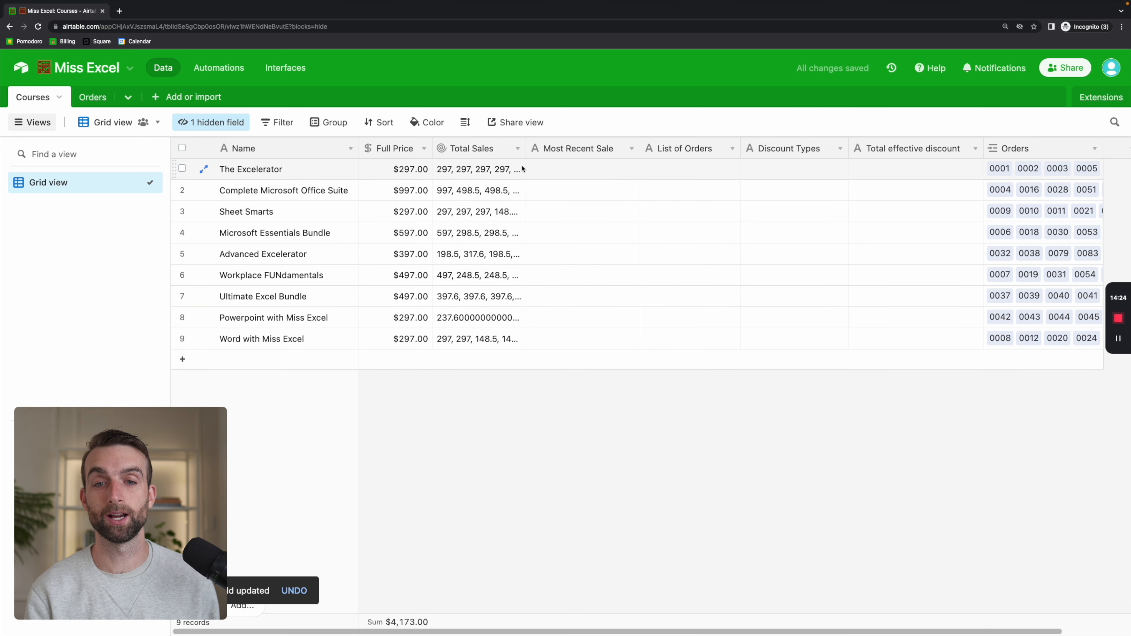
drag(525, 148, 634, 149)
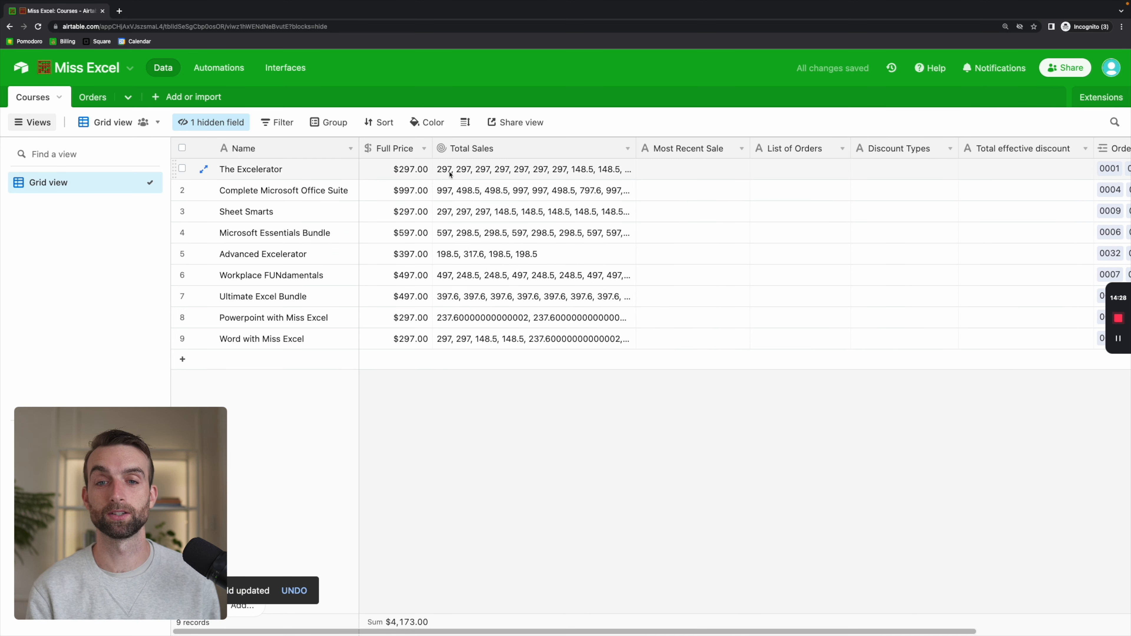
Change the Total Sales rollup's aggregation formula to SUM(values), save it, and review the field's configuration
double_click(541, 148)
click(503, 433)
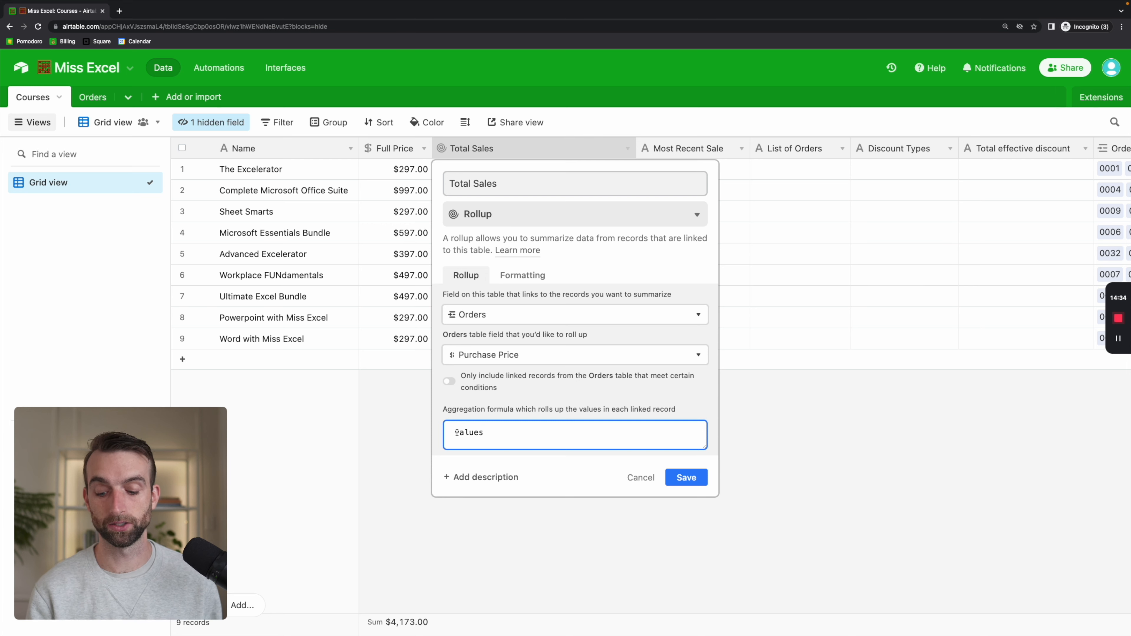
text(sum()
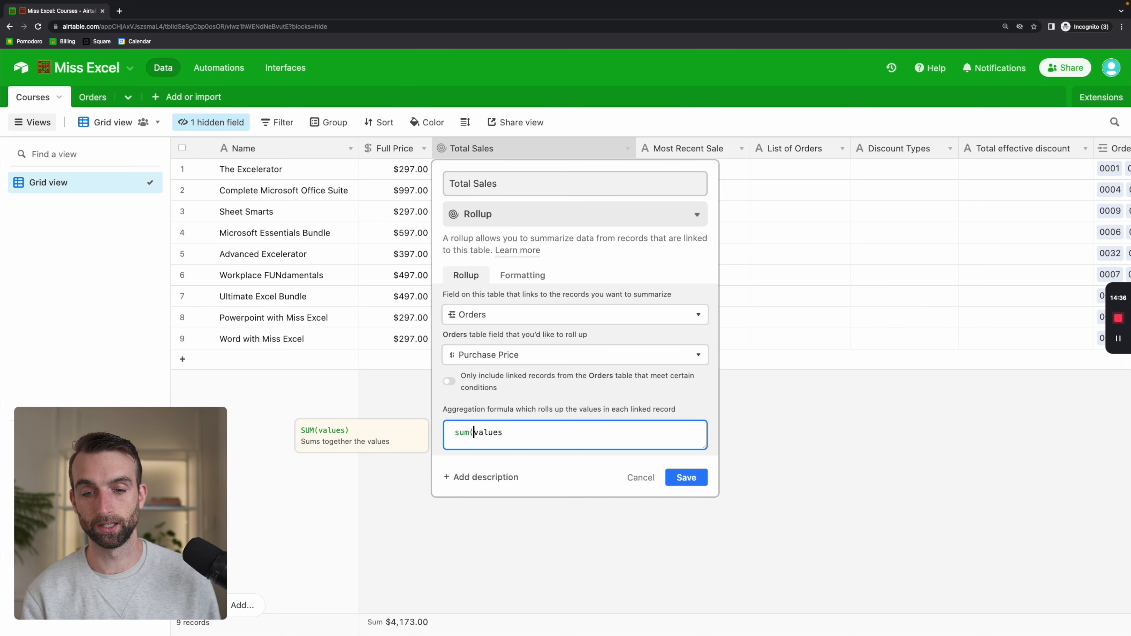
text())
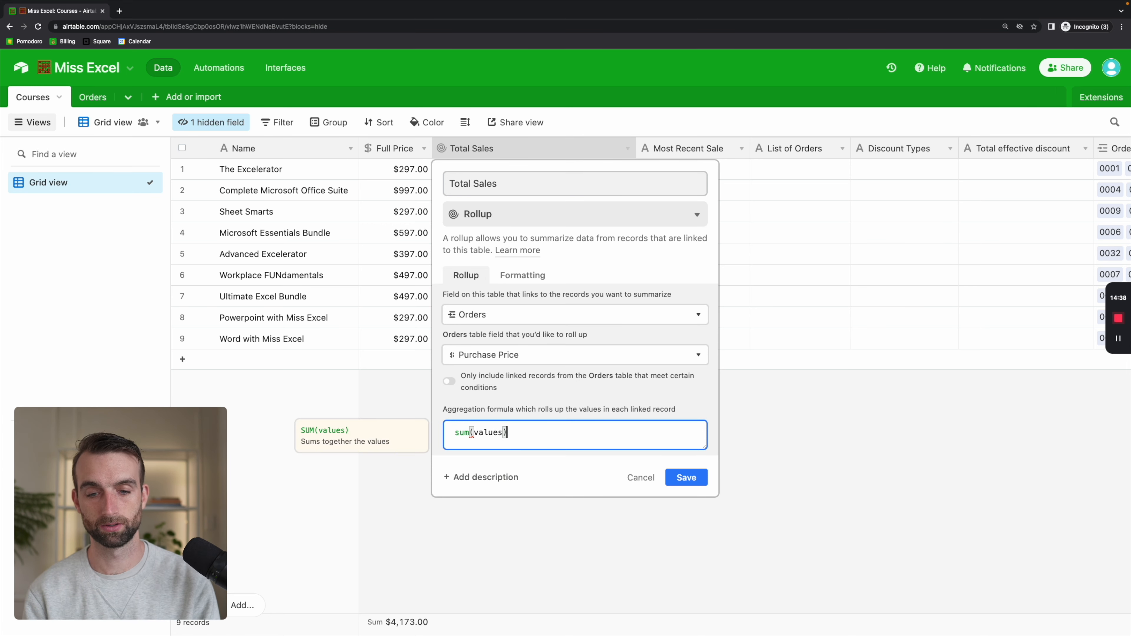
click(687, 477)
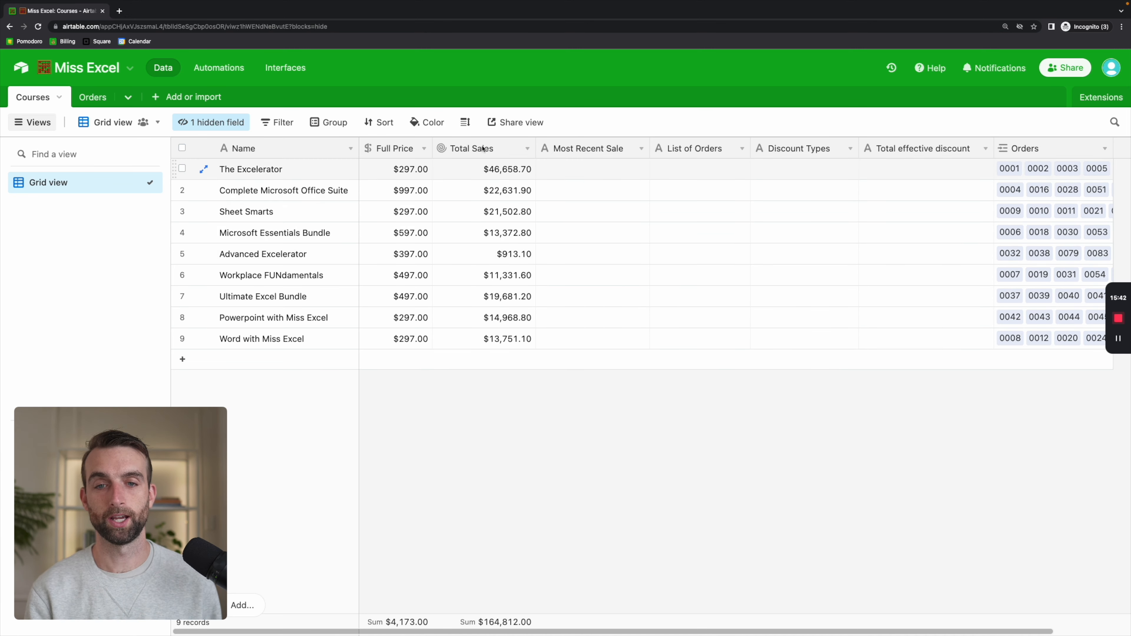
double_click(482, 152)
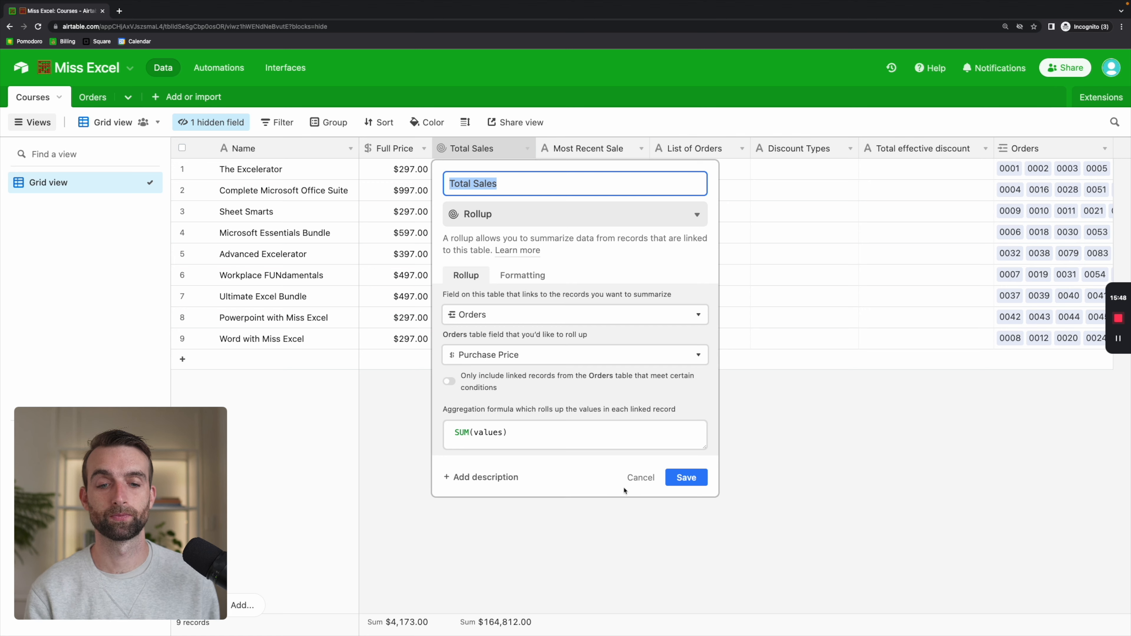
click(520, 470)
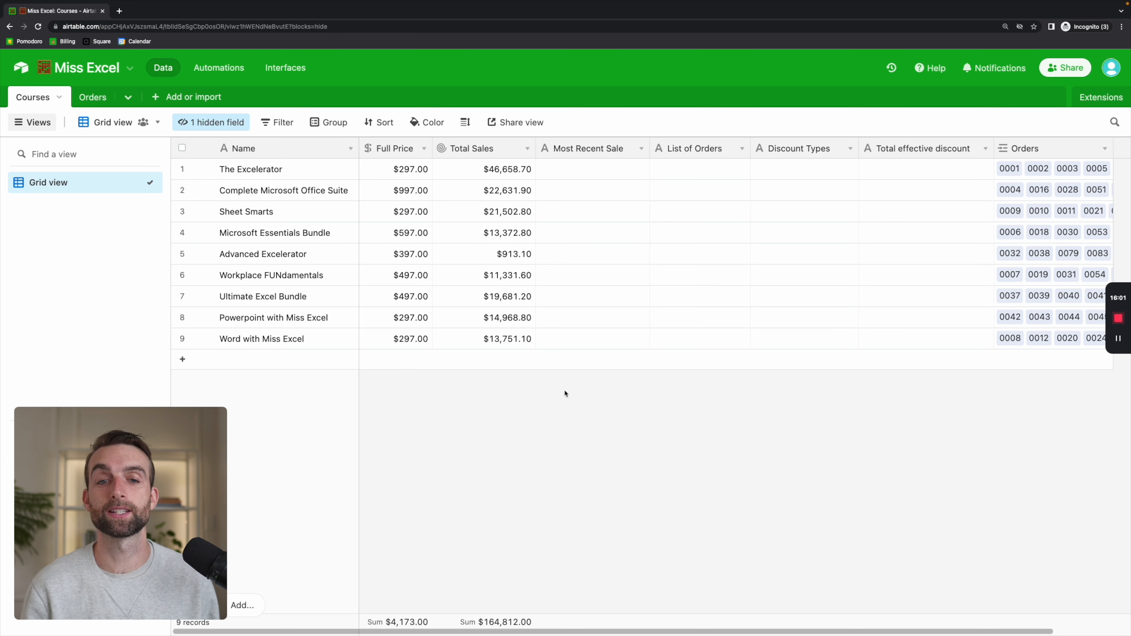
Change the Most Recent Sale field type to a rollup of Date from the linked Orders records
double_click(599, 154)
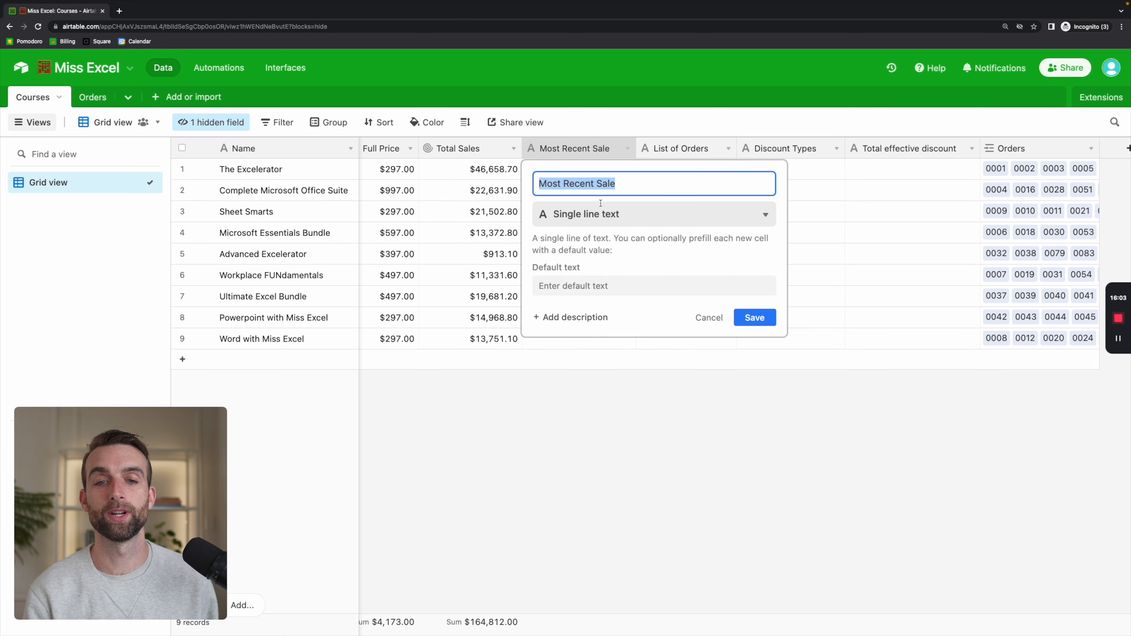
click(606, 220)
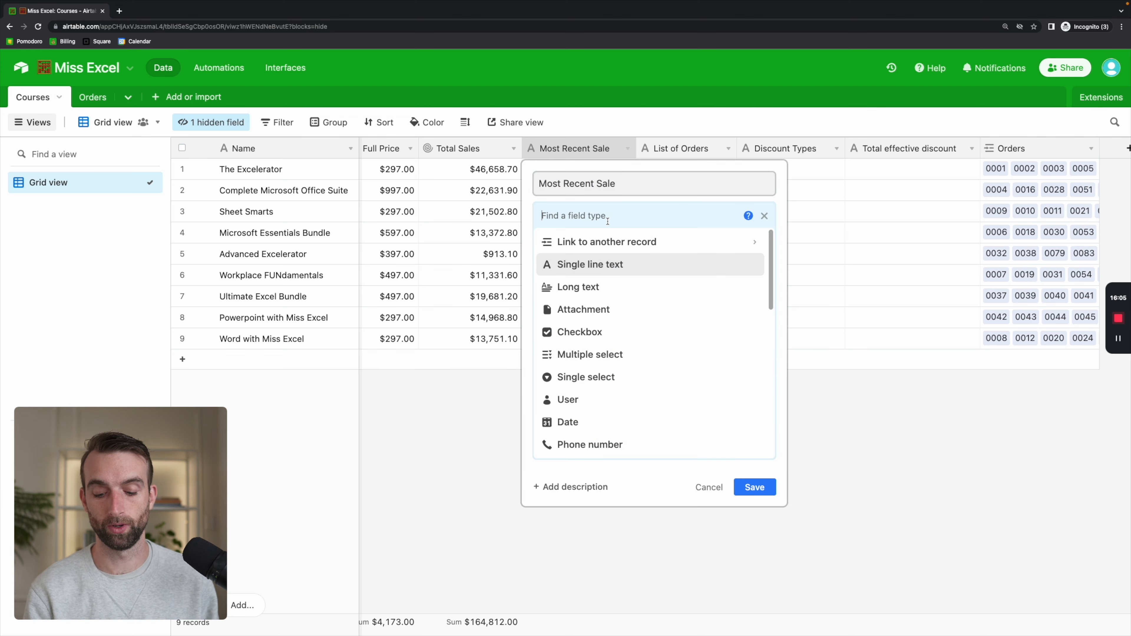
text(roll)
click(597, 241)
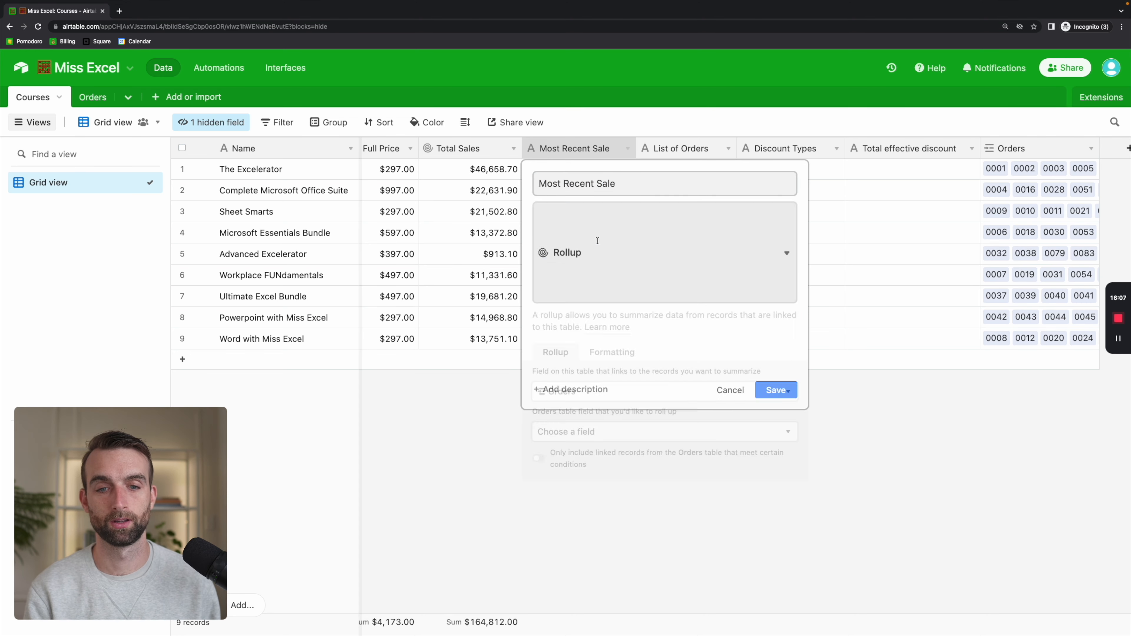
click(562, 355)
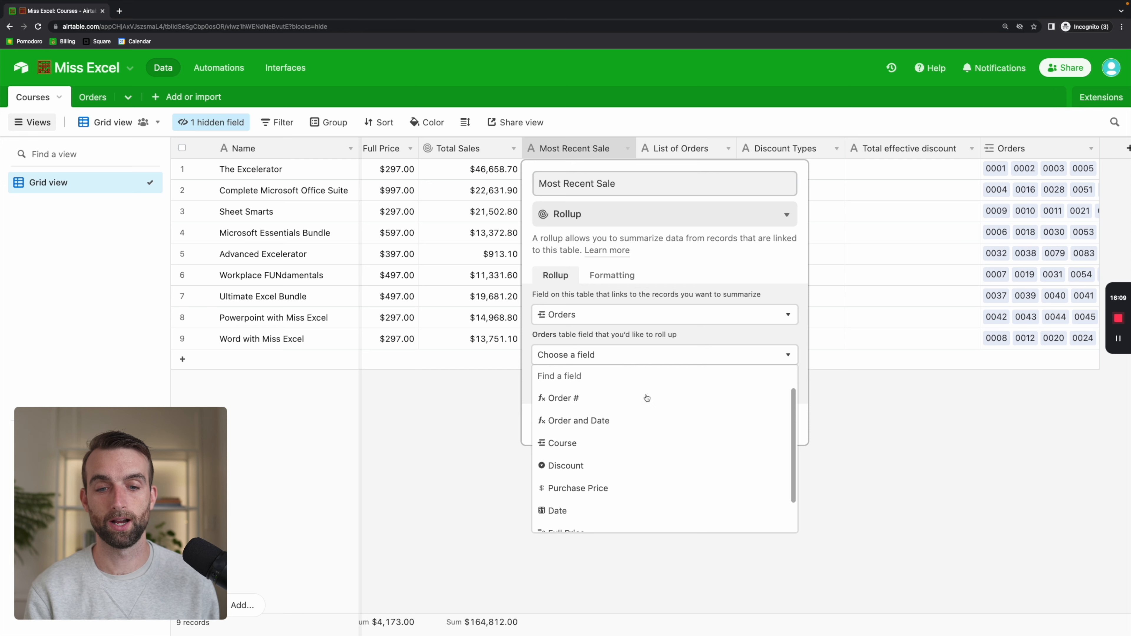
scroll(652, 450, down, 1)
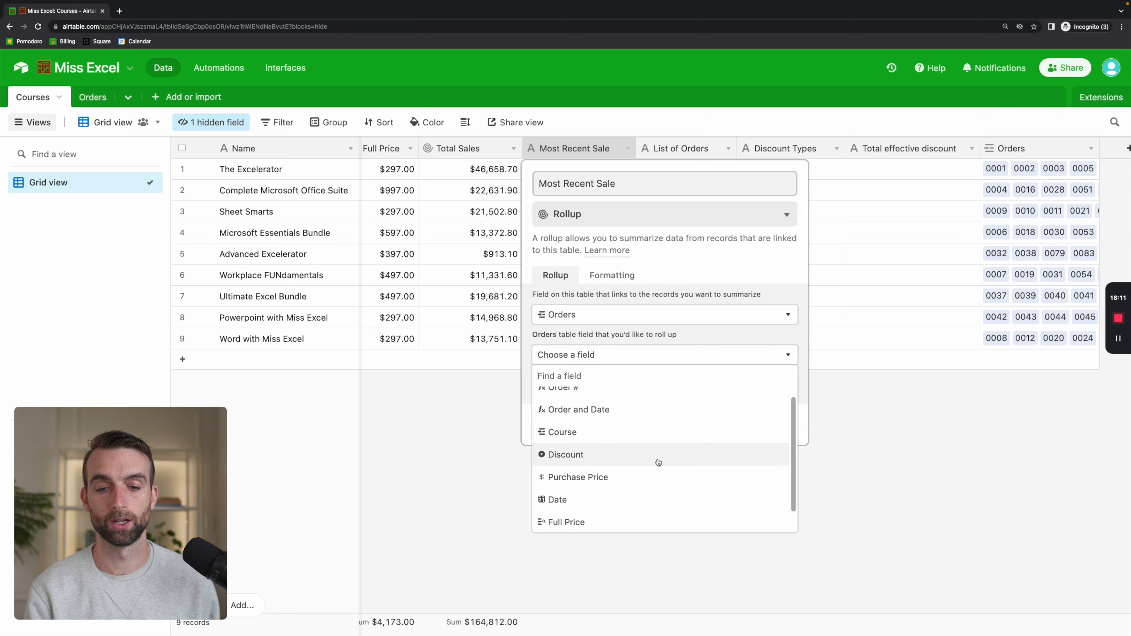
click(603, 497)
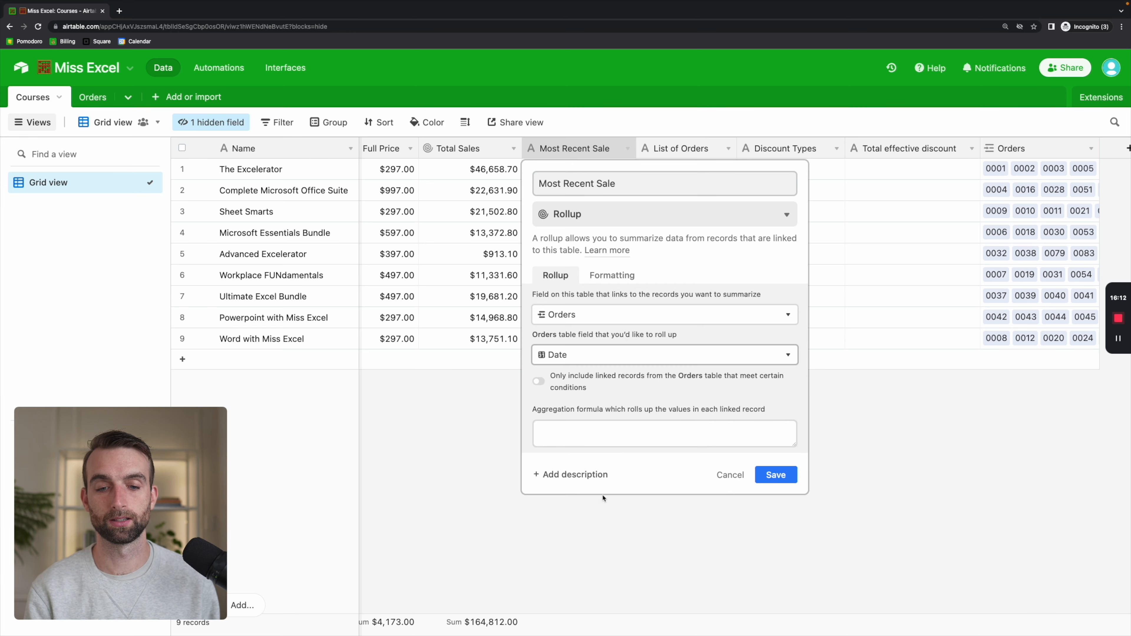
Set the Most Recent Sale rollup's aggregation formula to MAX(values) and save the field
click(622, 431)
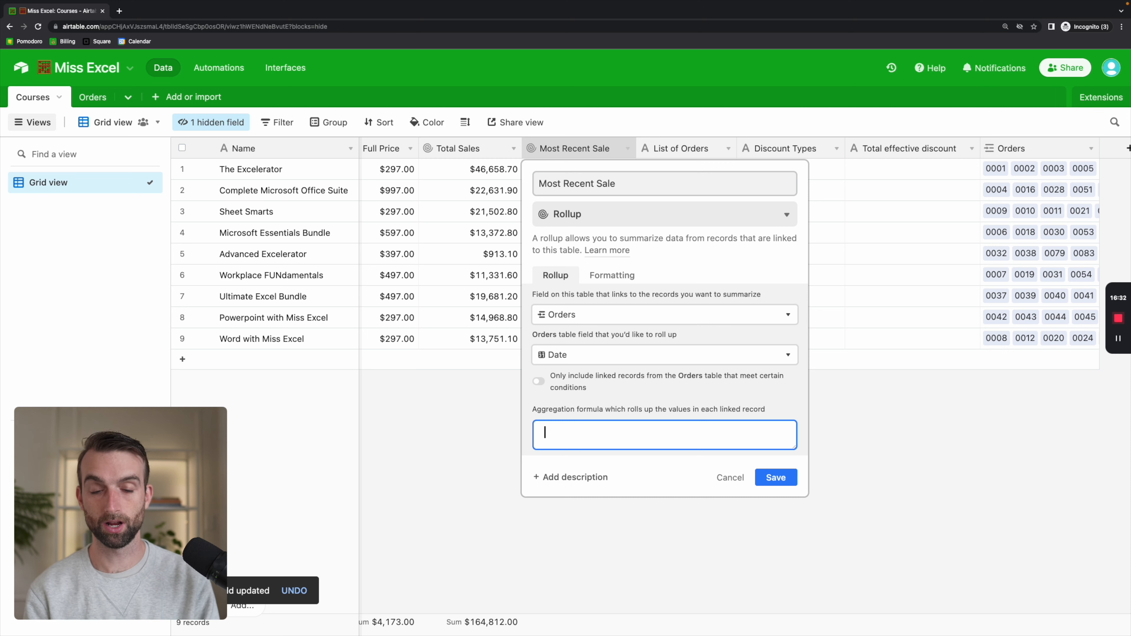
text(ma)
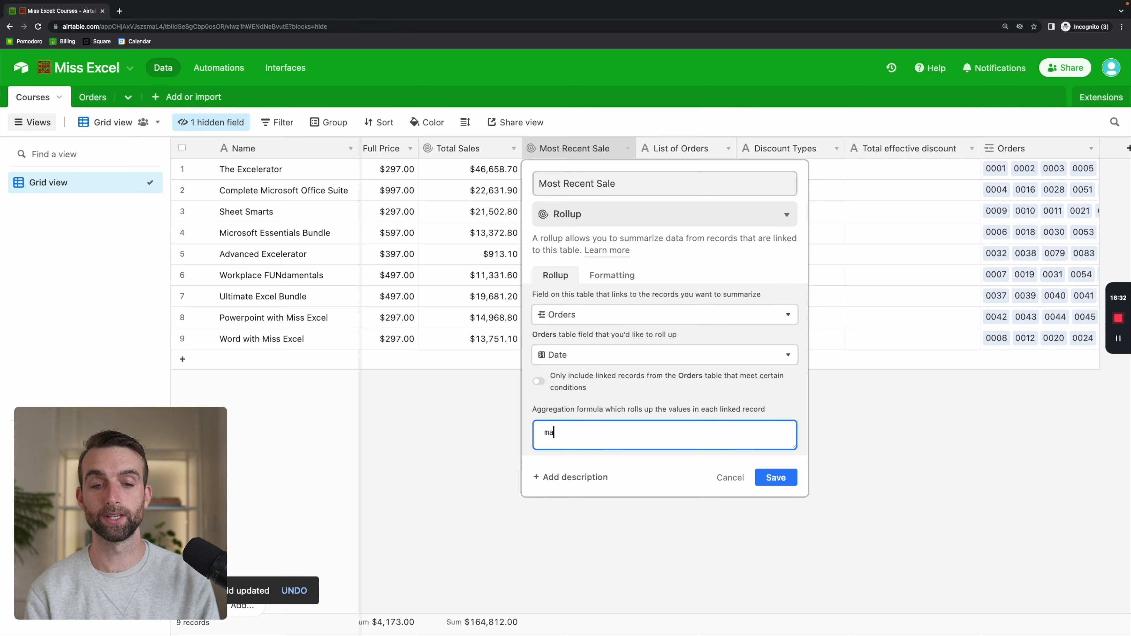
click(659, 478)
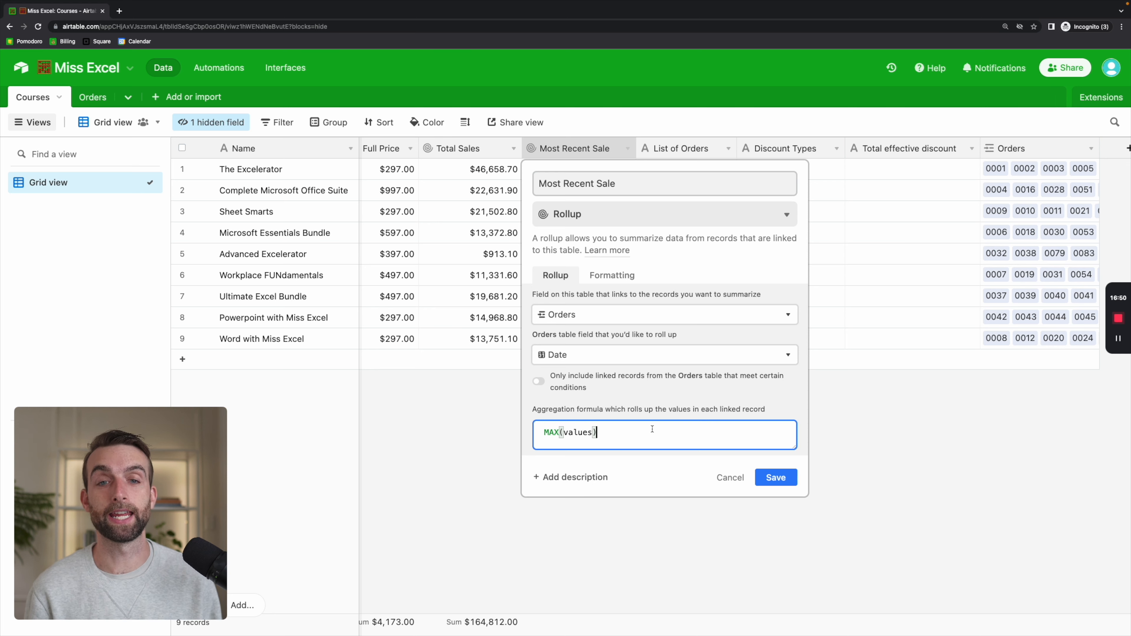
click(778, 478)
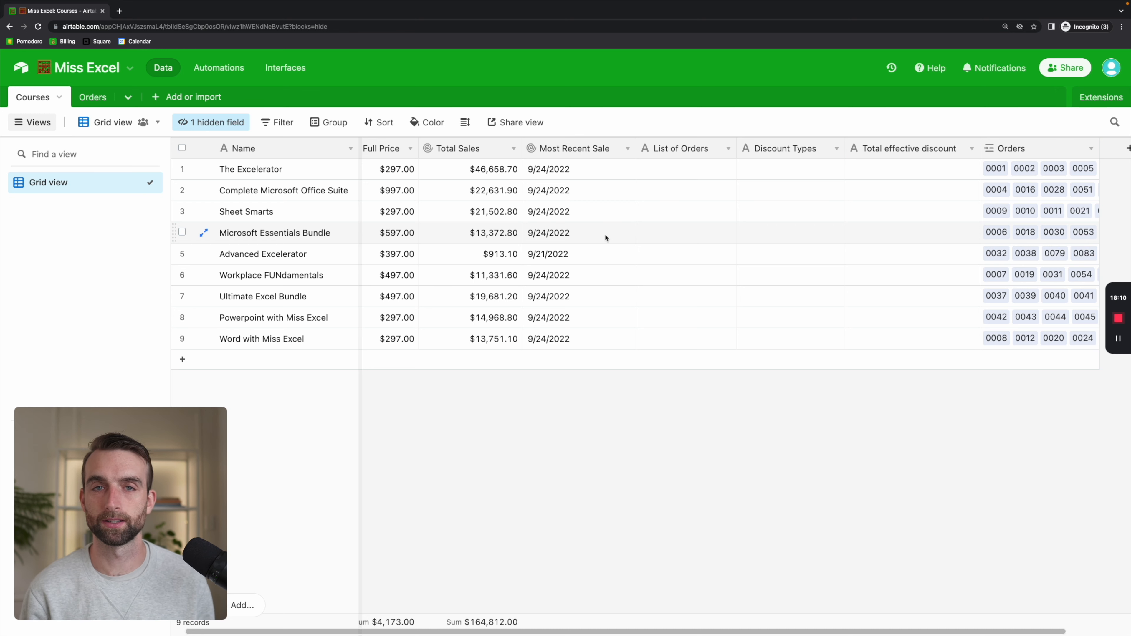
Change the List of Orders field type to a rollup of Order and Date from the linked Orders records
double_click(684, 151)
click(632, 217)
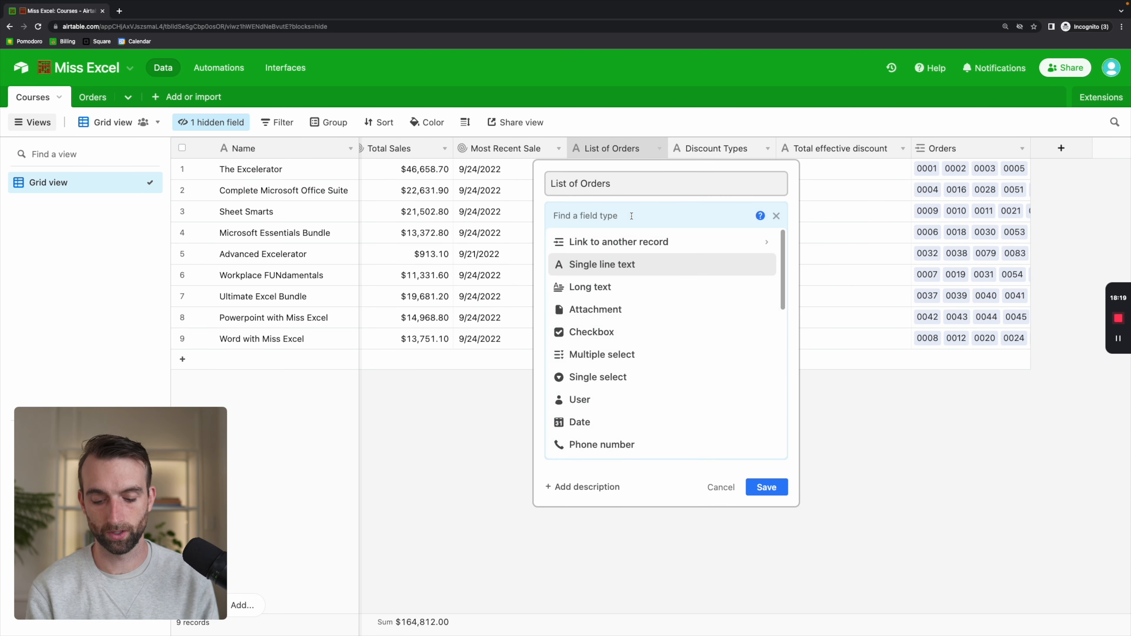
text(rol)
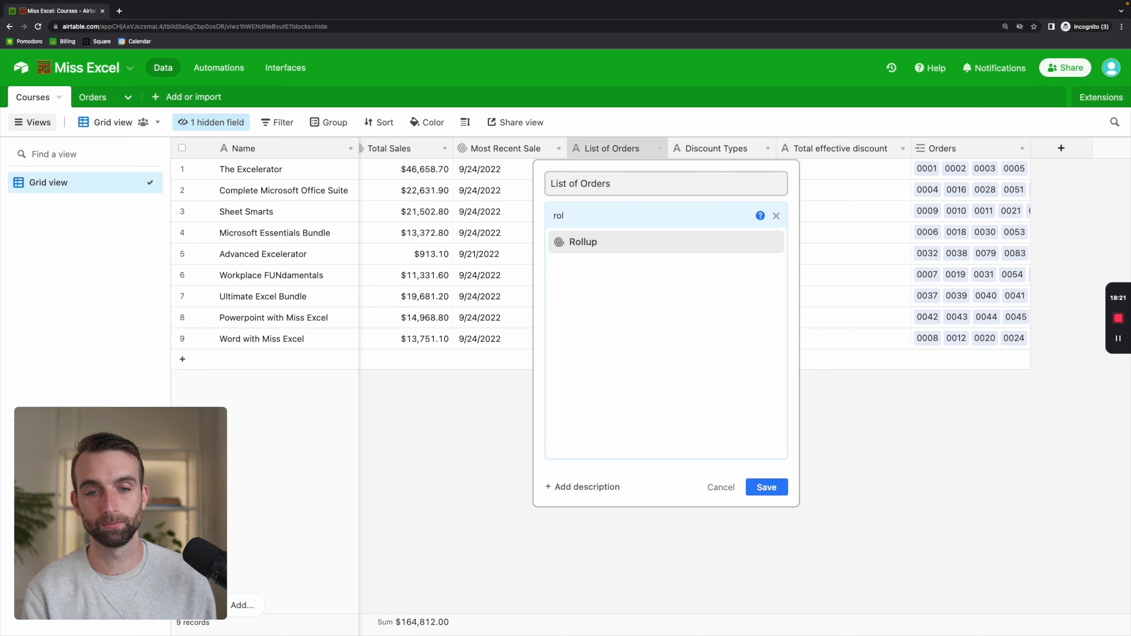
click(619, 244)
click(633, 360)
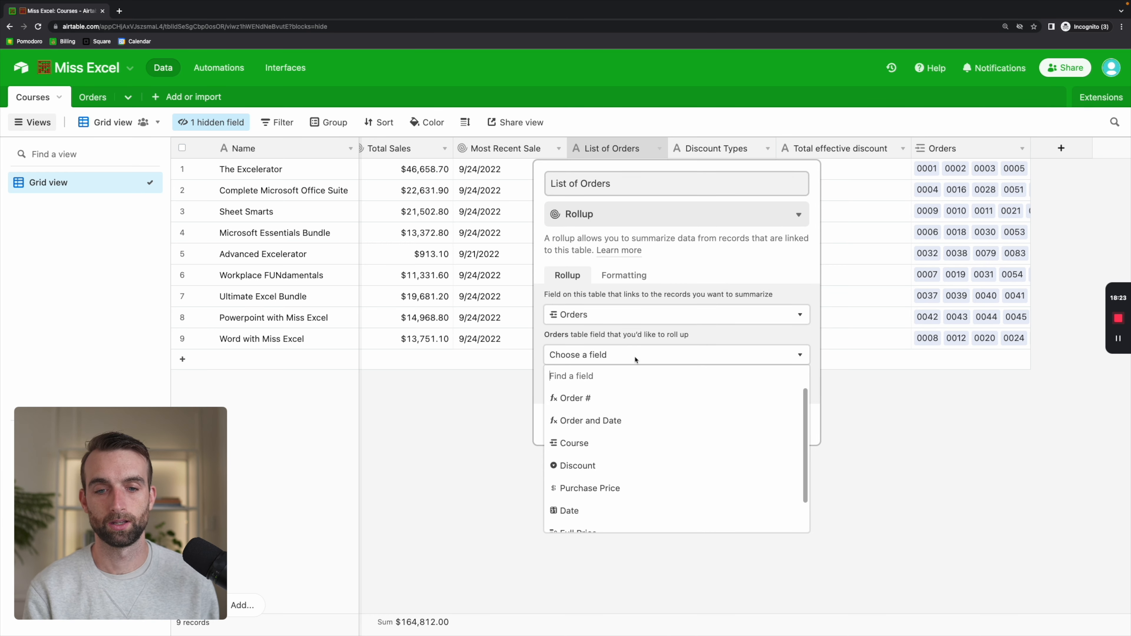
click(633, 421)
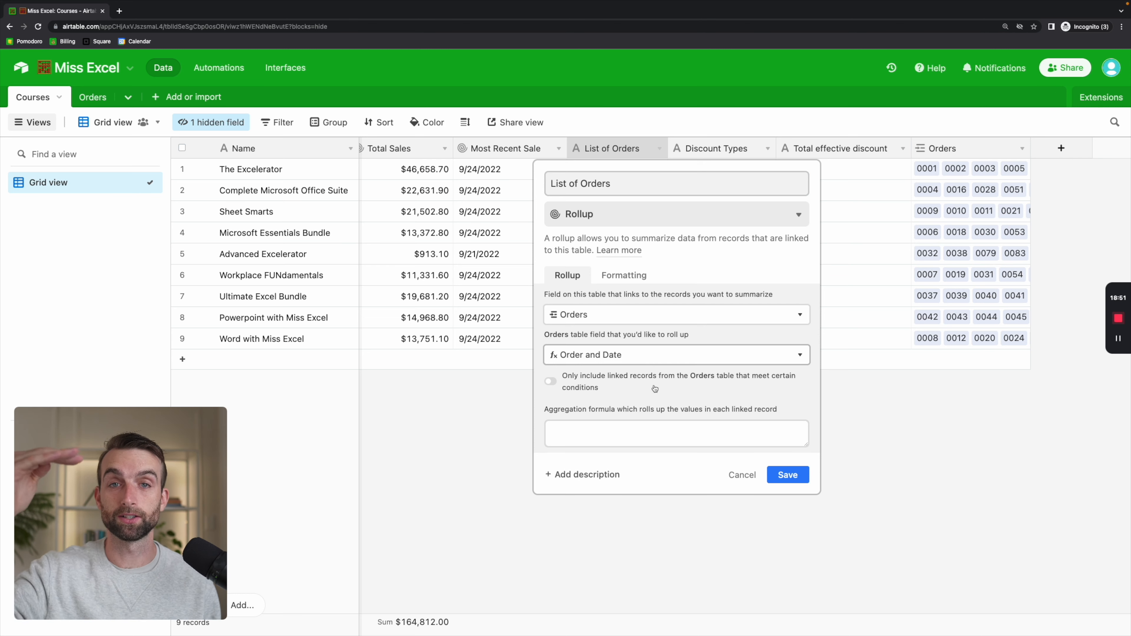
Set the List of Orders rollup's aggregation formula to ARRAYJOIN(values,'\n') and save the field
click(677, 434)
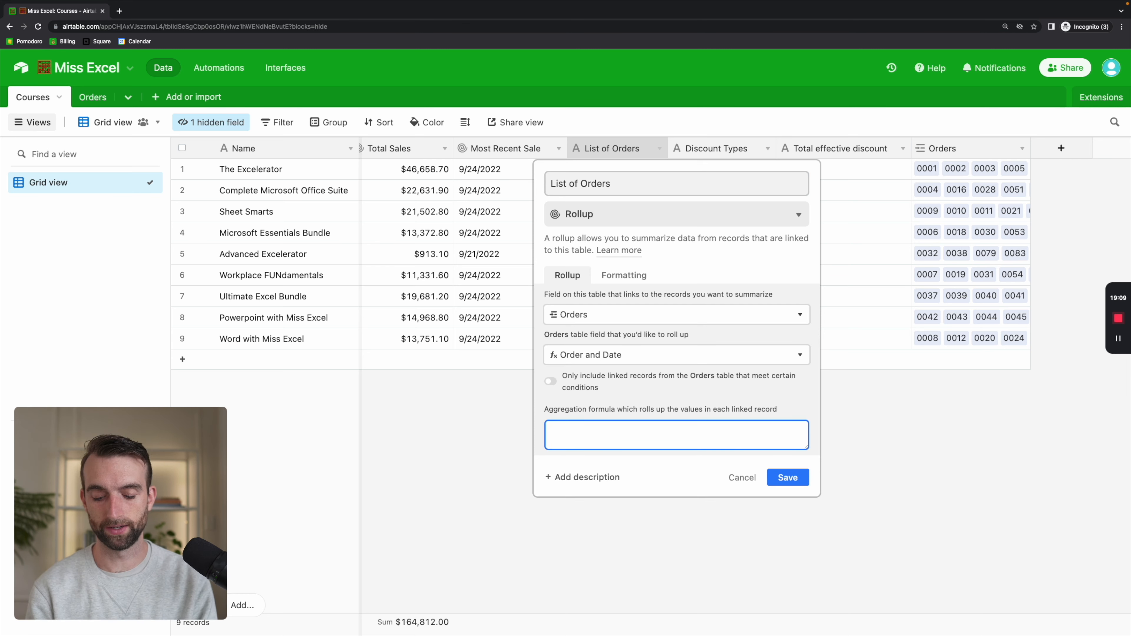
text(values)
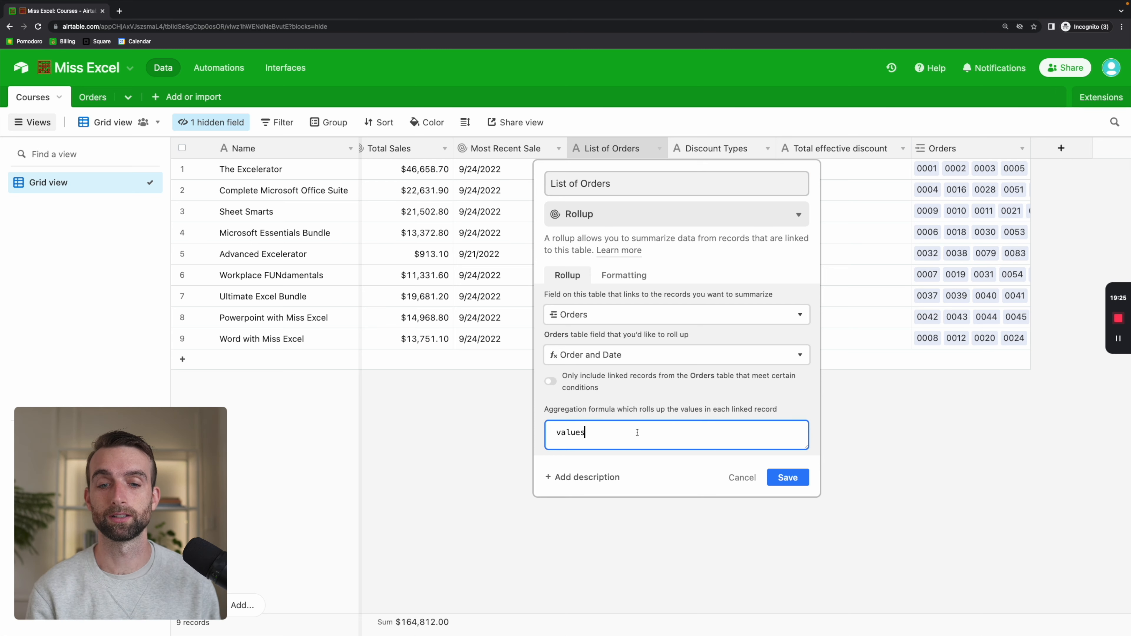
click(557, 432)
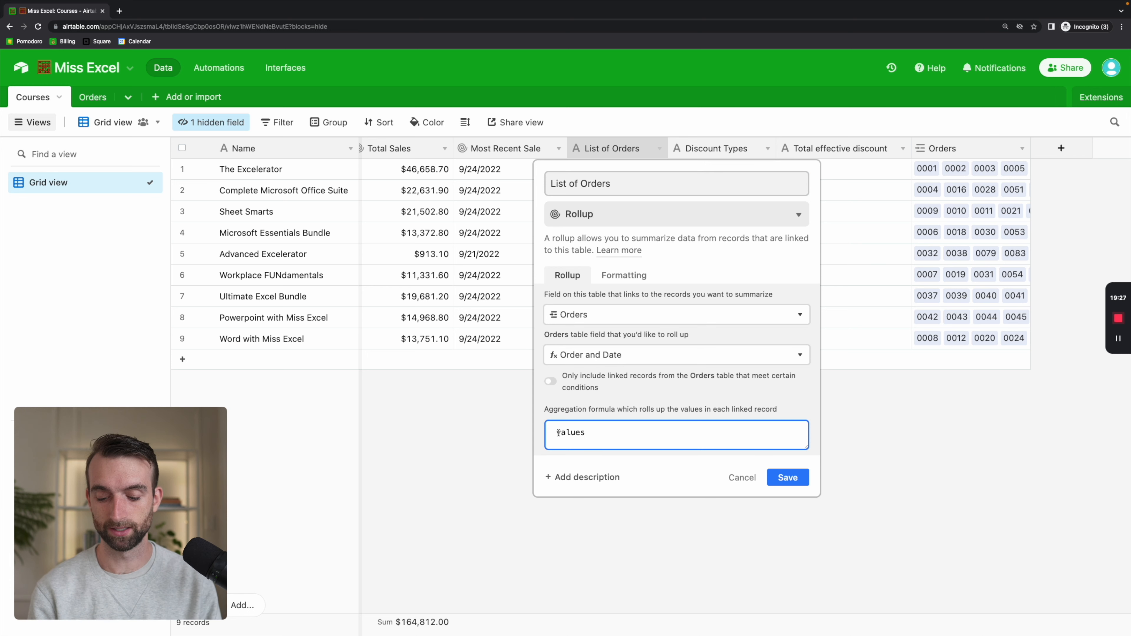
text(array)
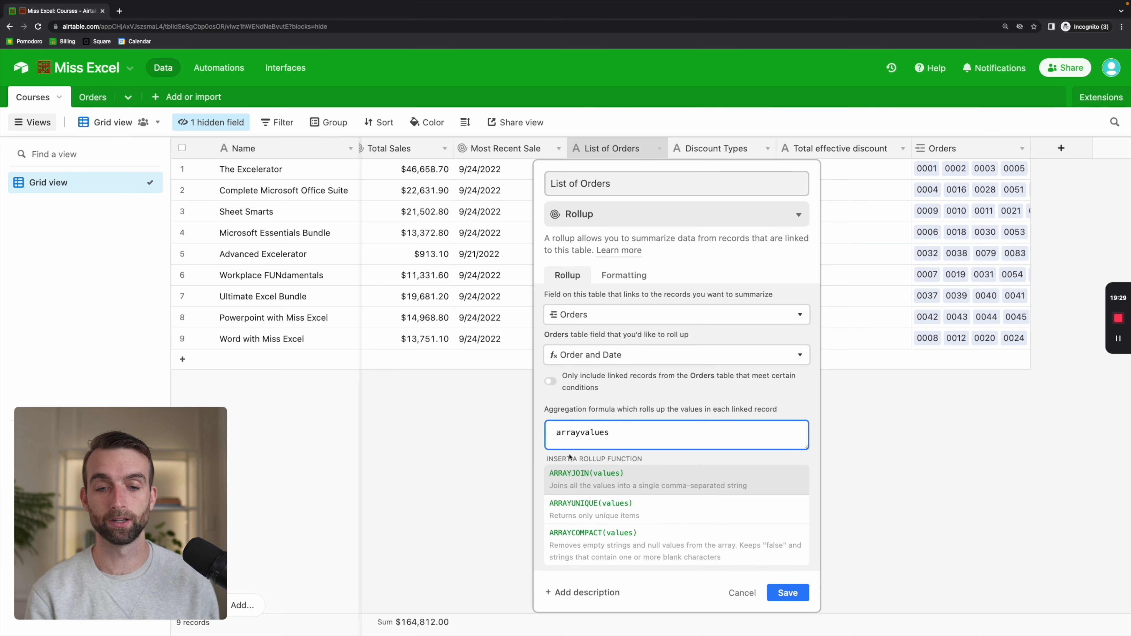
click(606, 489)
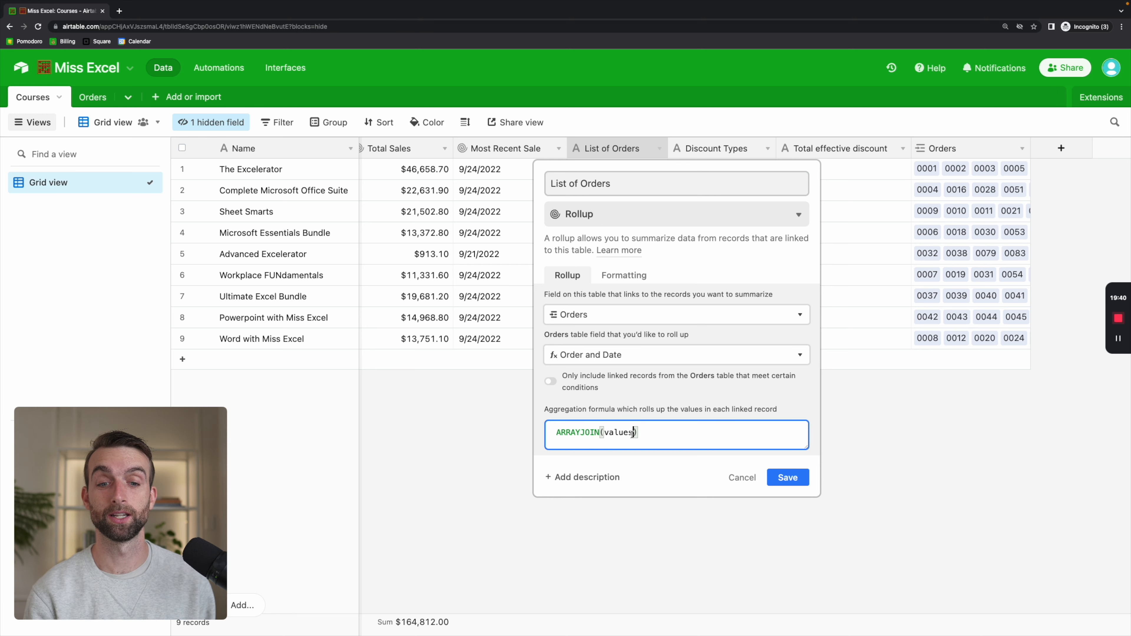
click(610, 431)
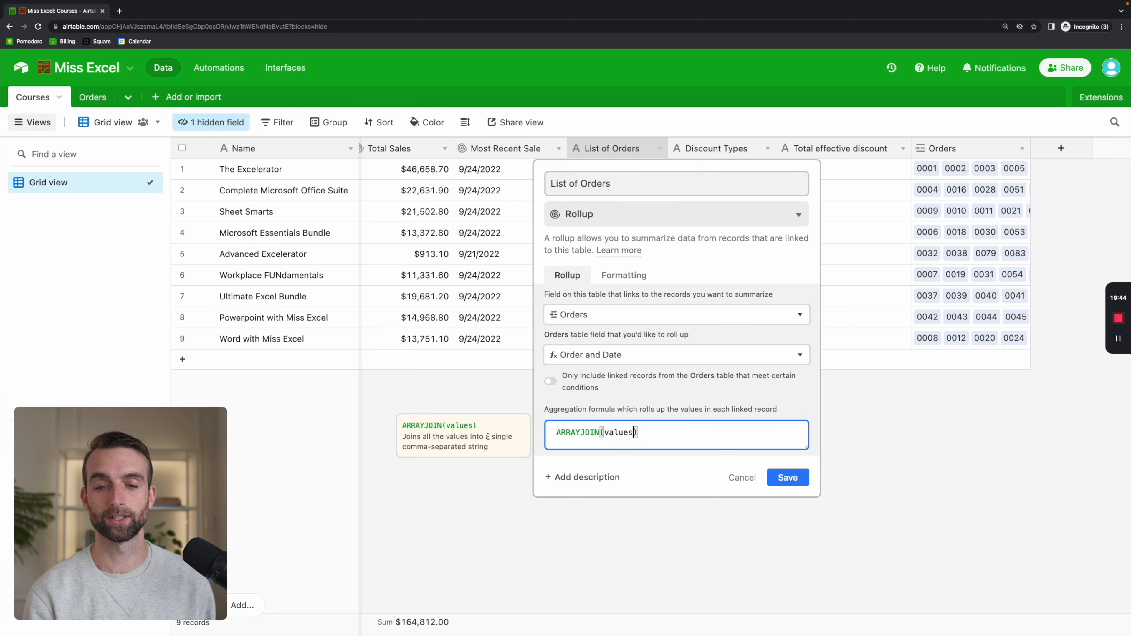
text(,)
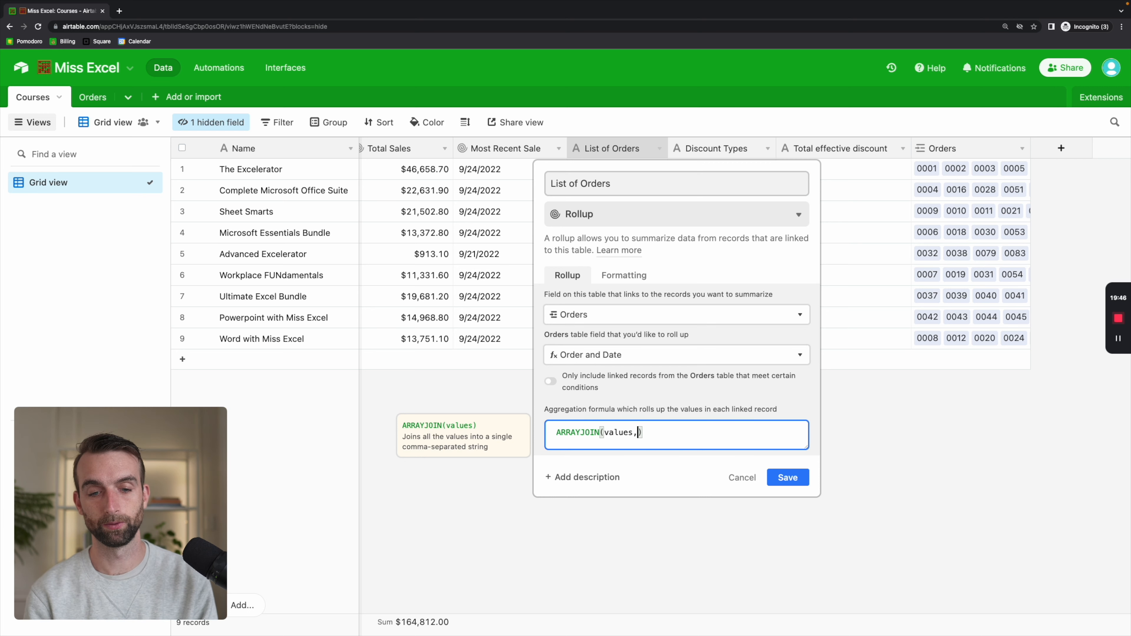
text( ')
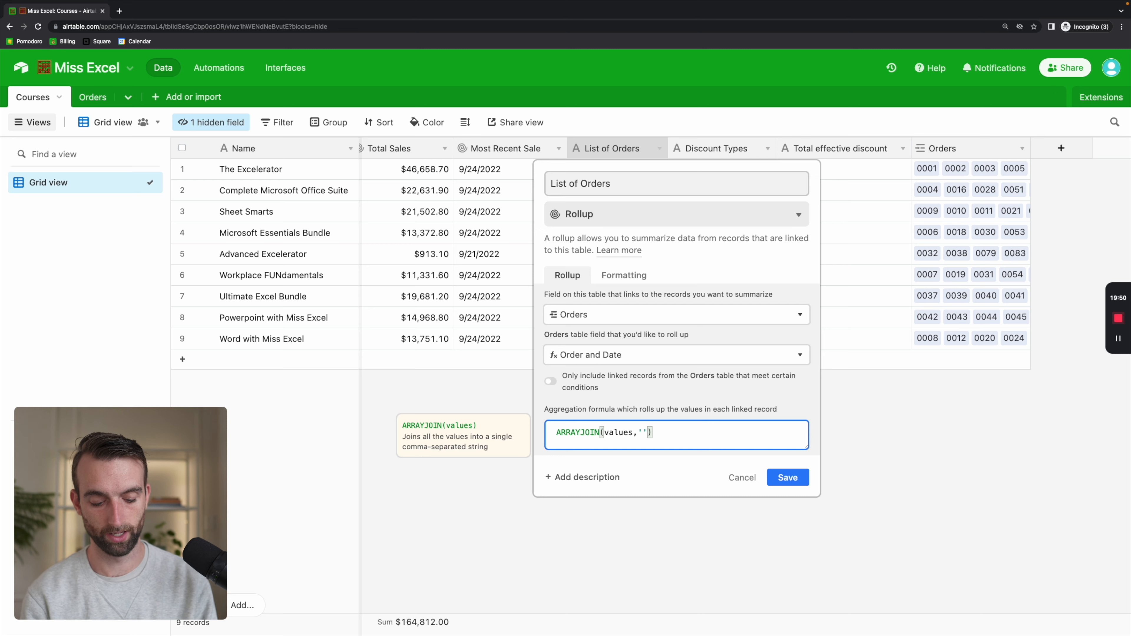
text(\n)
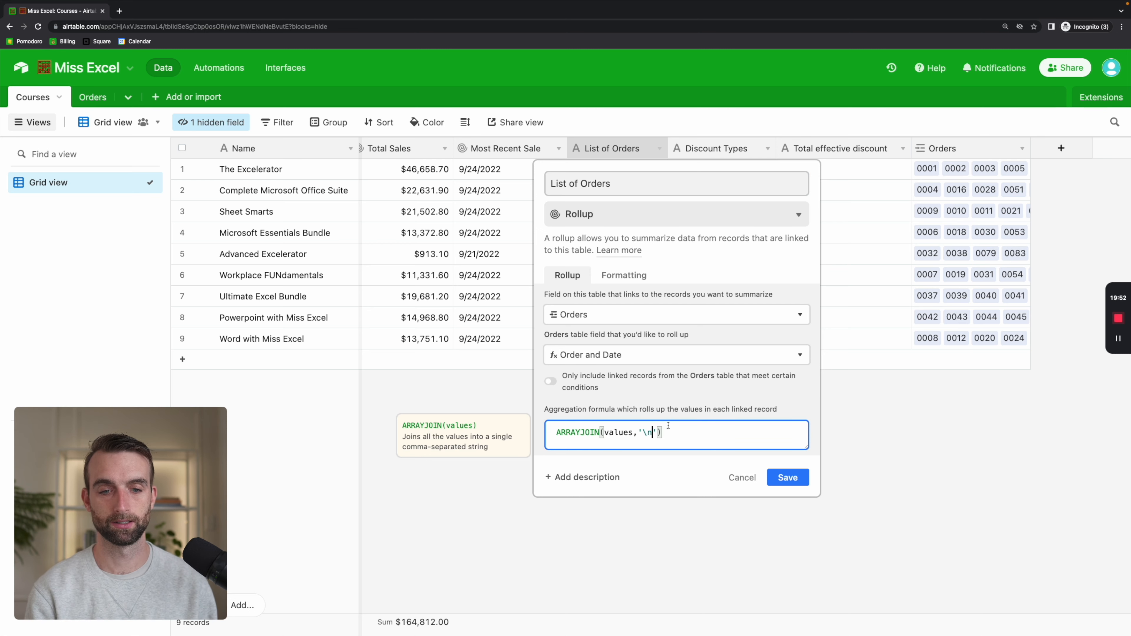
click(783, 477)
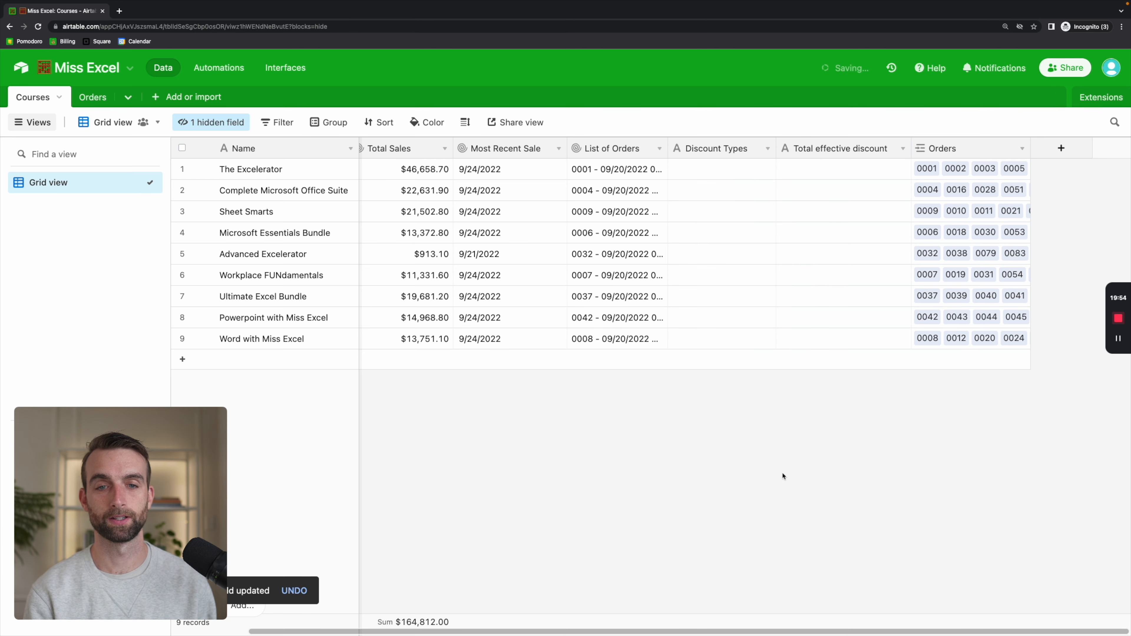
Expand the List of Orders cell for The Excelerator to inspect its joined values, and close it
click(653, 169)
click(658, 170)
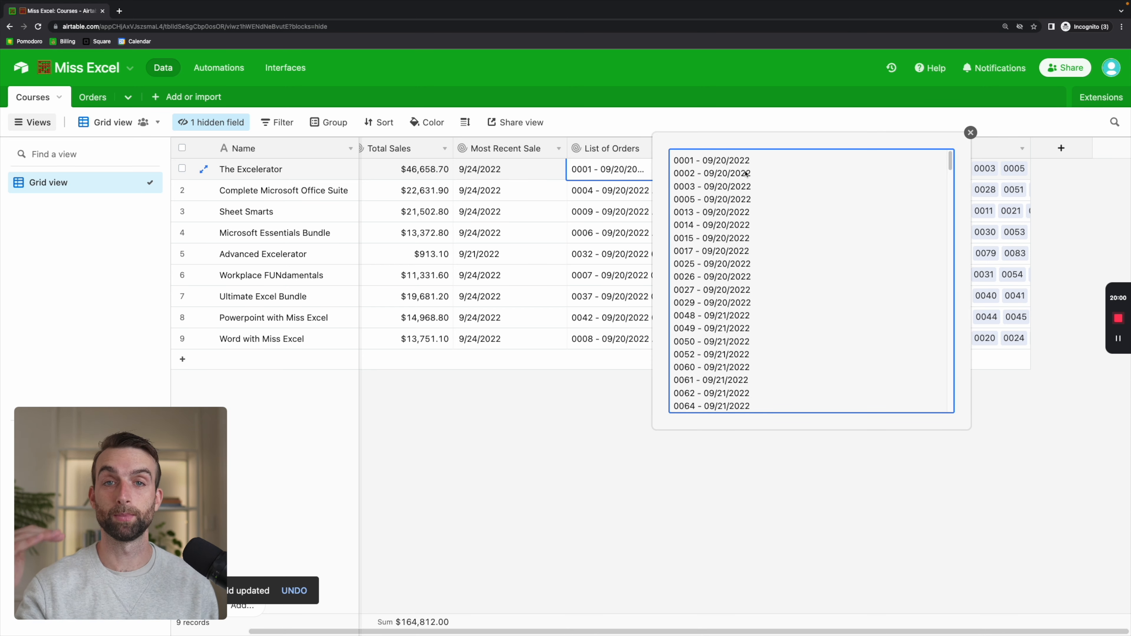
key(Escape)
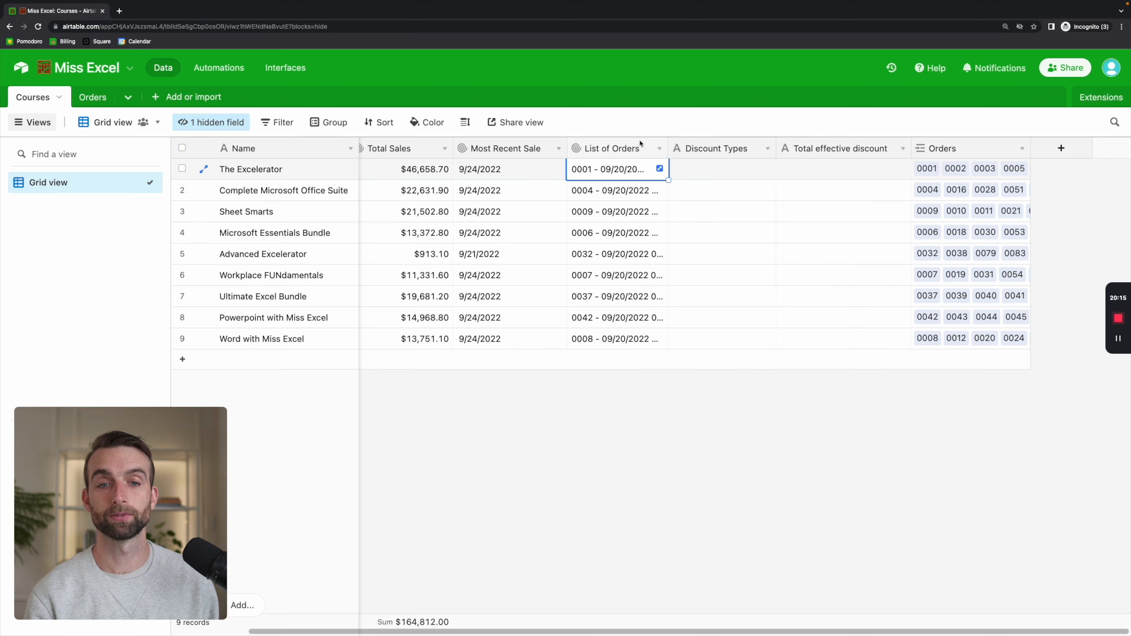
Reopen the List of Orders field configuration to review the '\n' separator in its aggregation formula
click(641, 147)
double_click(641, 148)
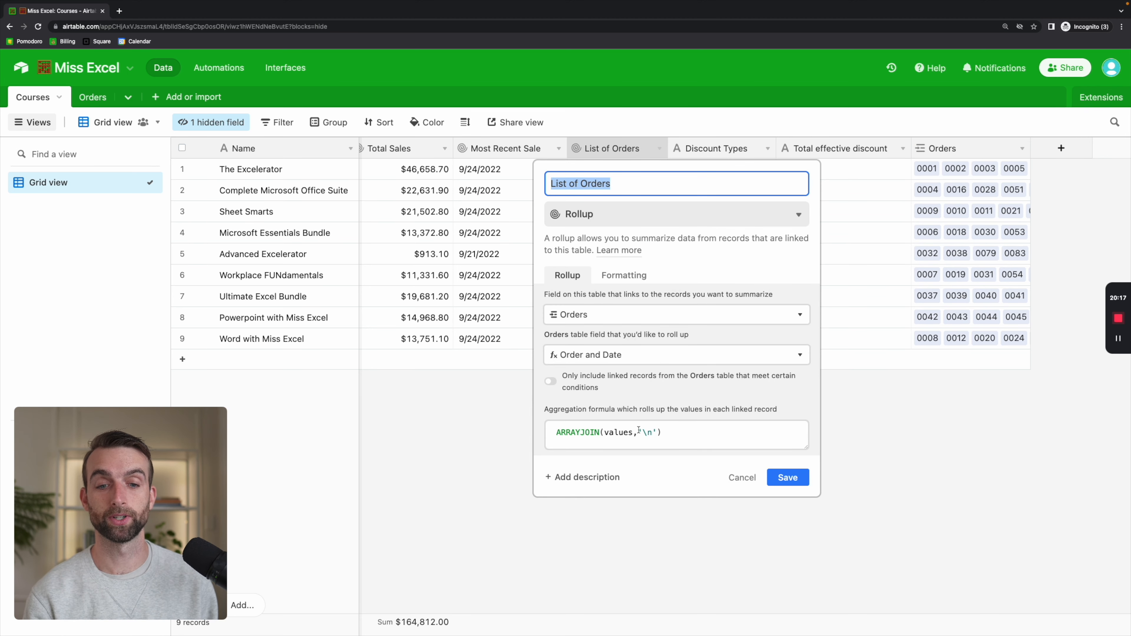
drag(639, 430, 658, 431)
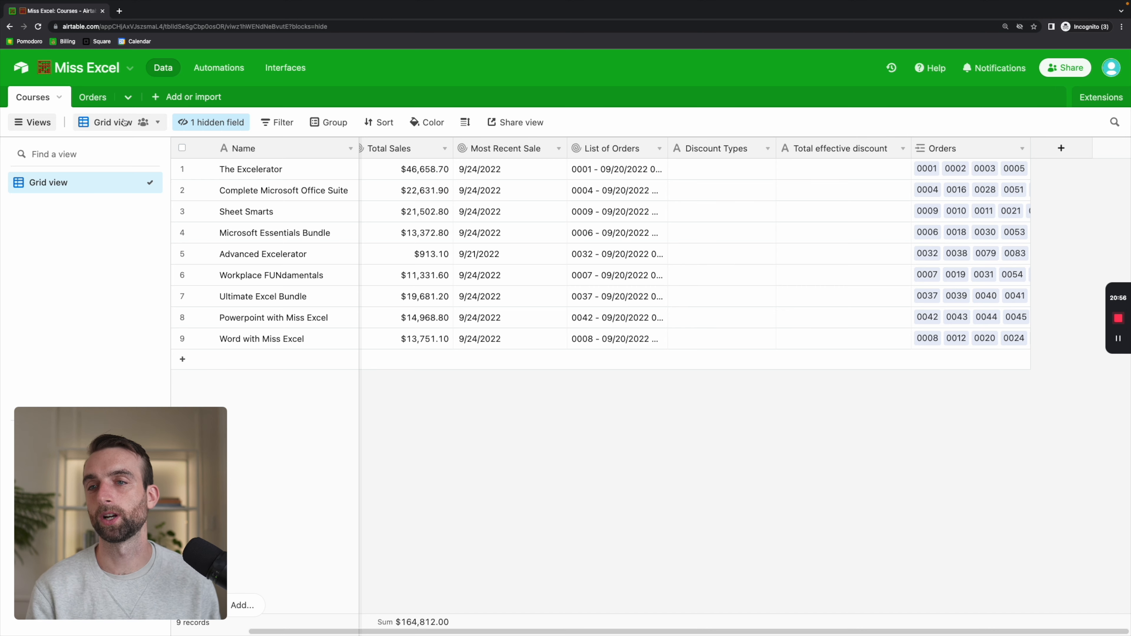
Review the Discount values across the records in the Orders table and return to the Courses table
click(92, 97)
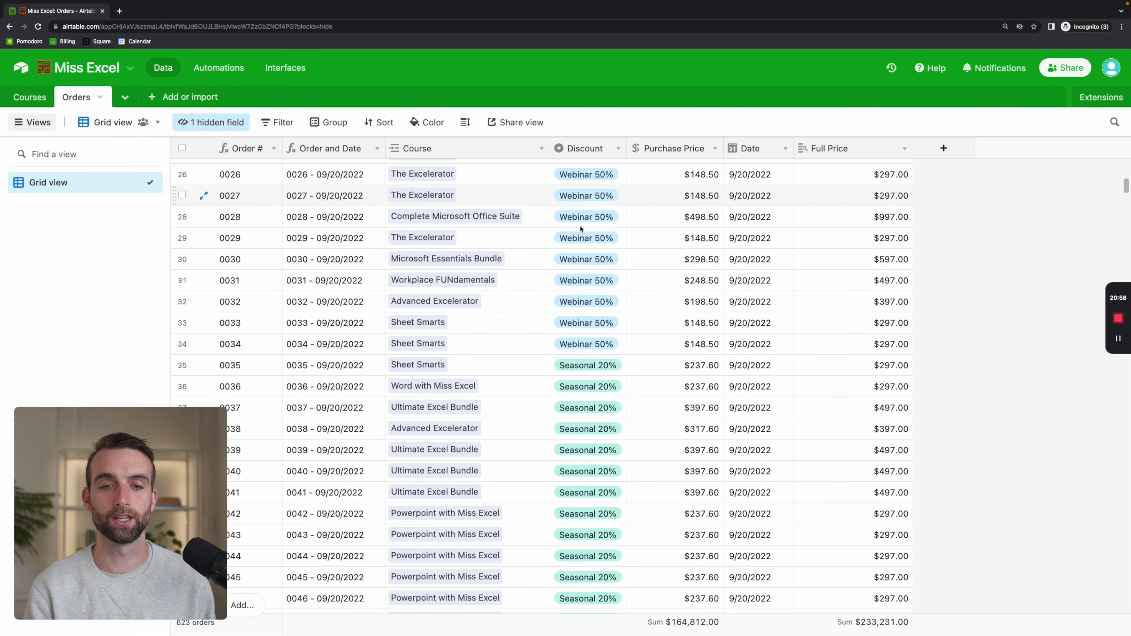
scroll(597, 363, down, 8)
scroll(597, 363, down, 2)
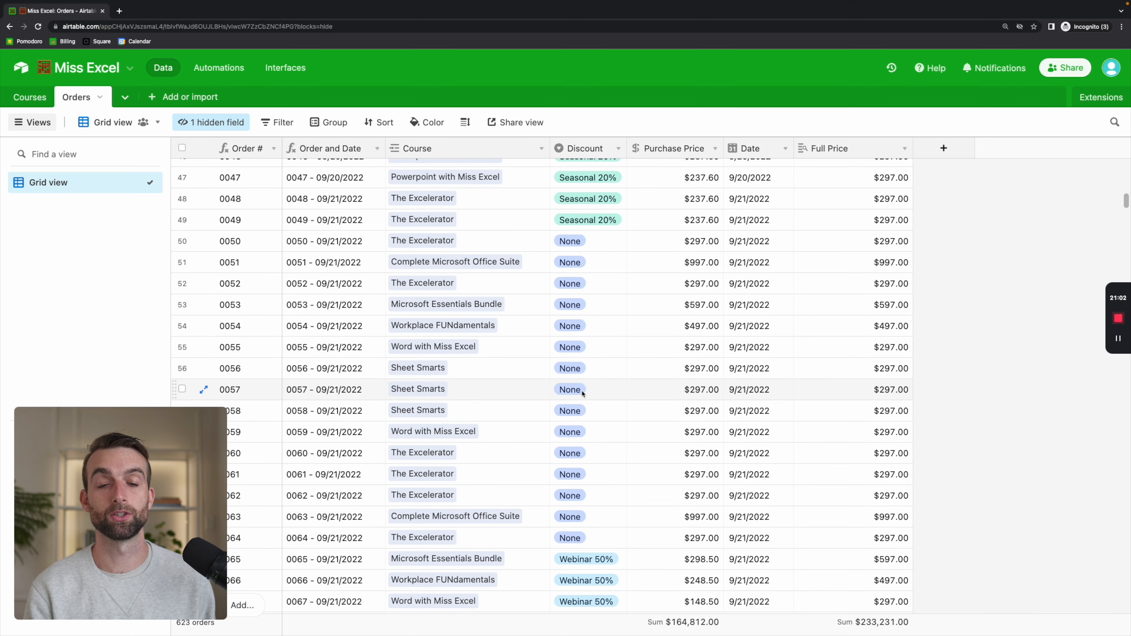
click(30, 97)
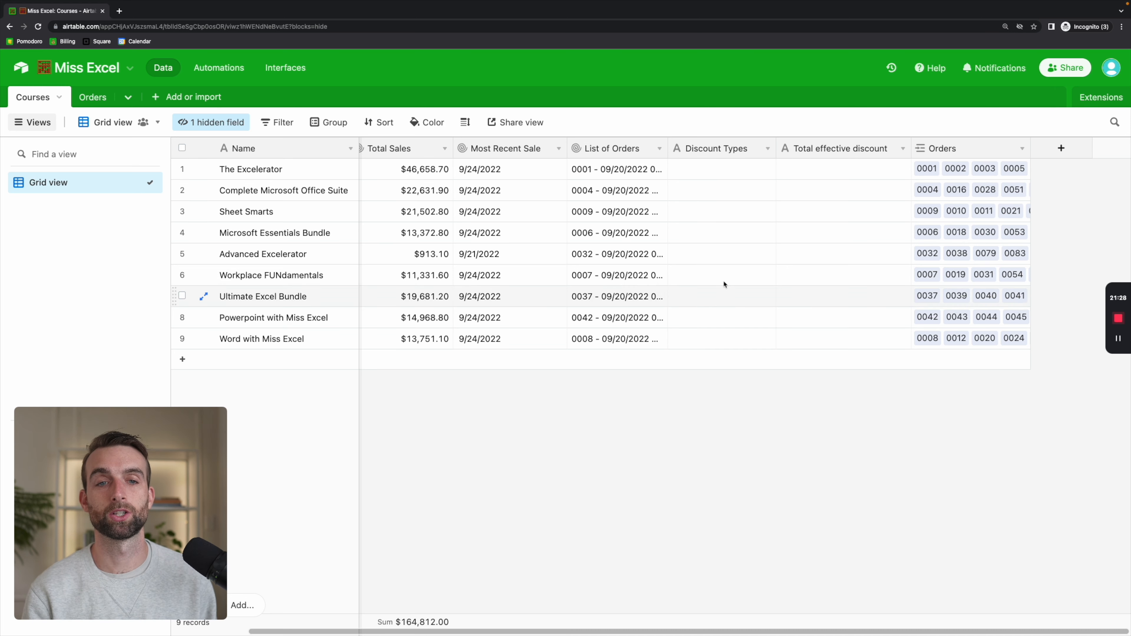
Make Discount Types a rollup of Discount from the linked Orders with ARRAYUNIQUE(values), save it, and widen its column to fit the values
double_click(732, 149)
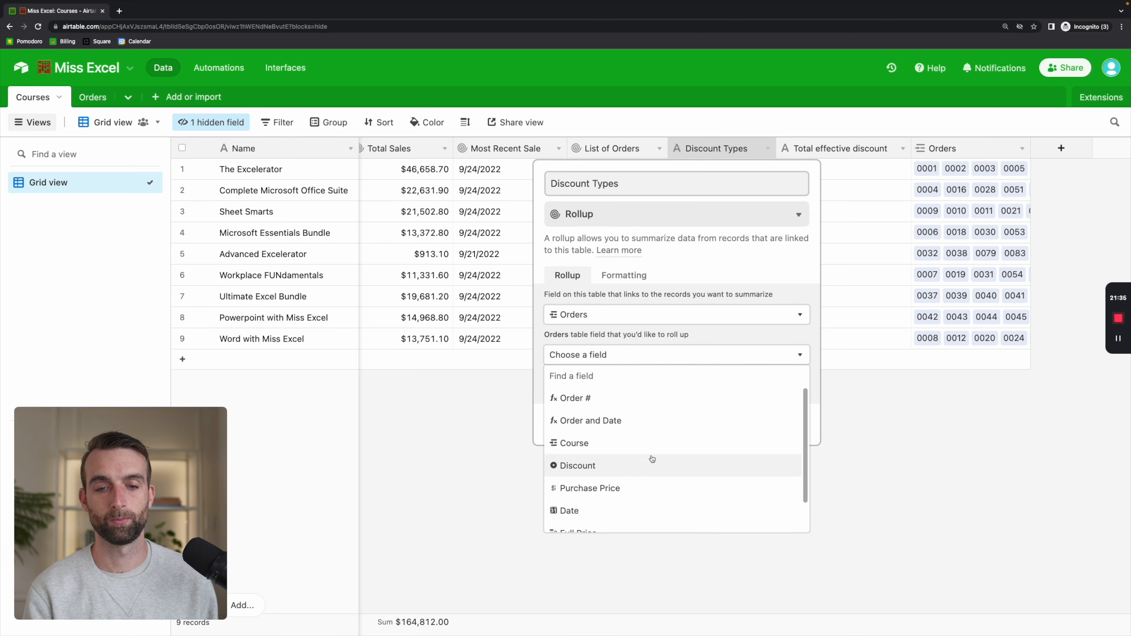
click(651, 461)
click(655, 435)
text(arr)
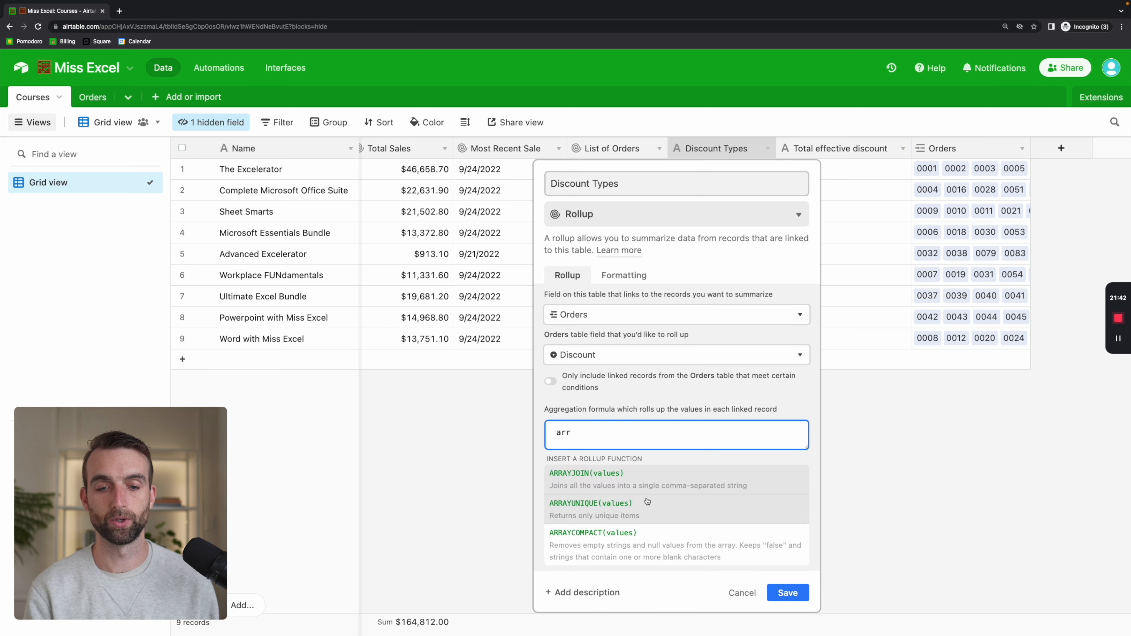
click(646, 508)
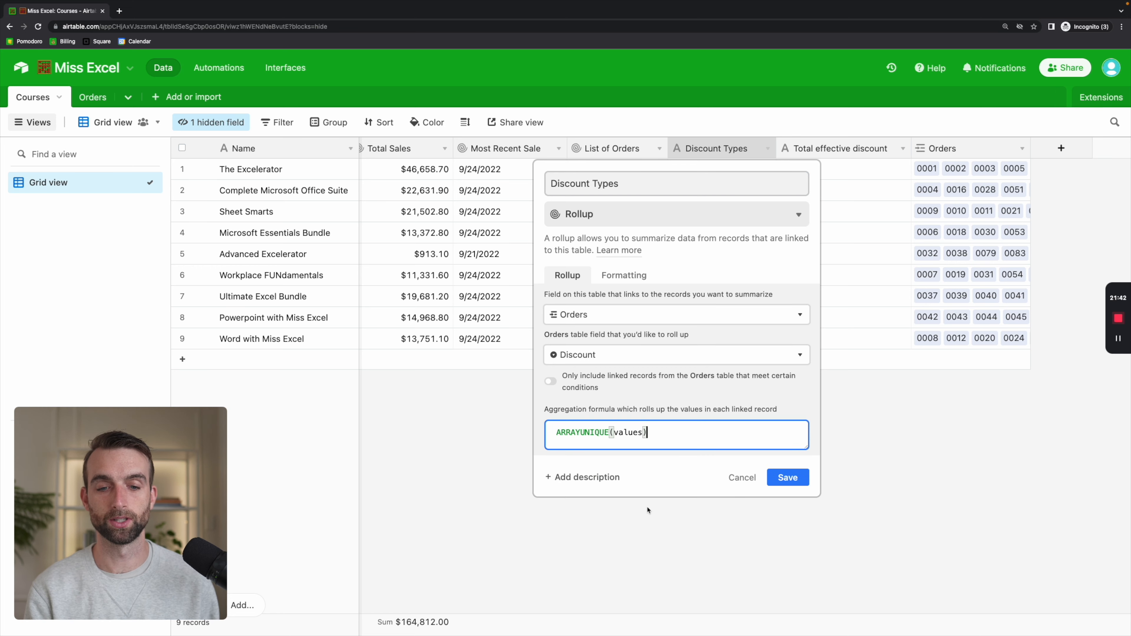
click(803, 481)
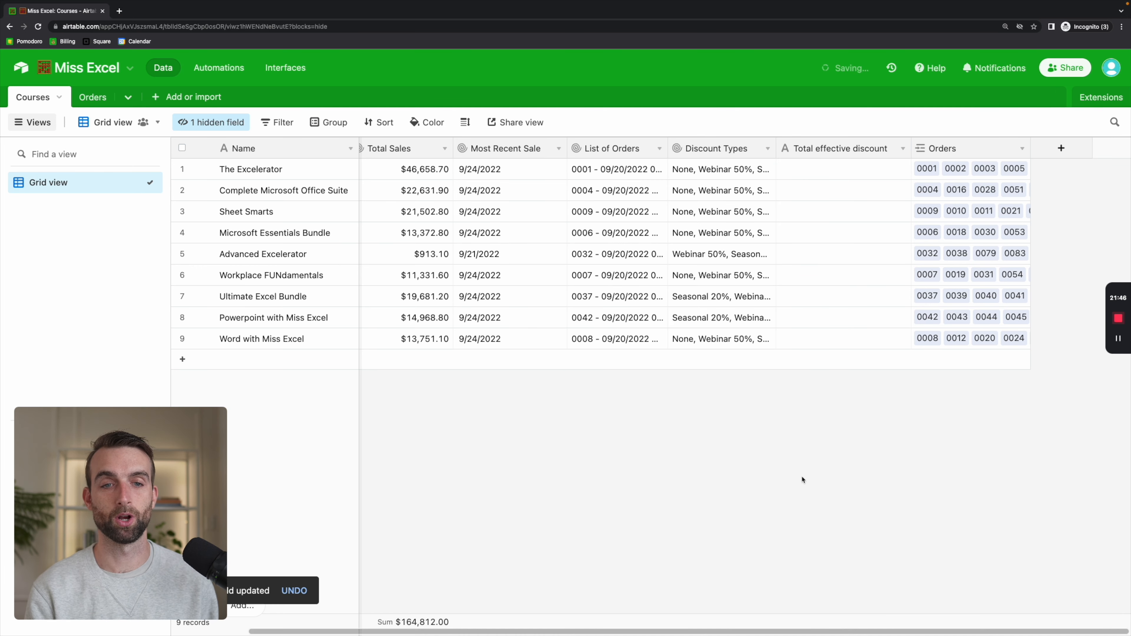
drag(777, 149, 862, 147)
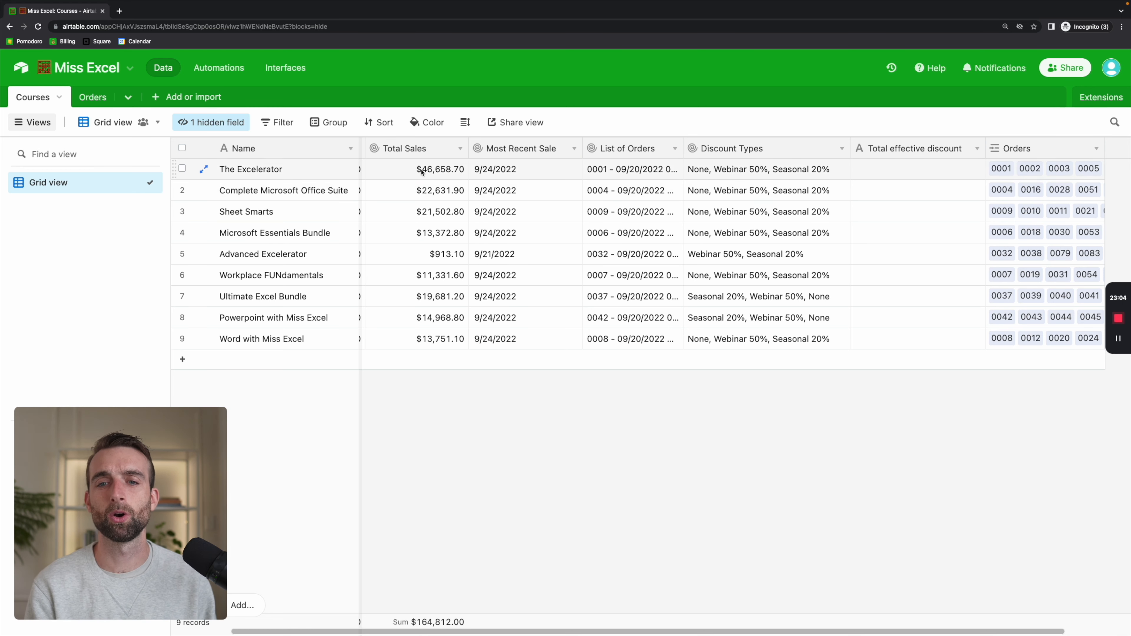
Hide the Total Sales, Most Recent Sale and List of Orders fields in the Courses grid view
scroll(428, 178, left, 2)
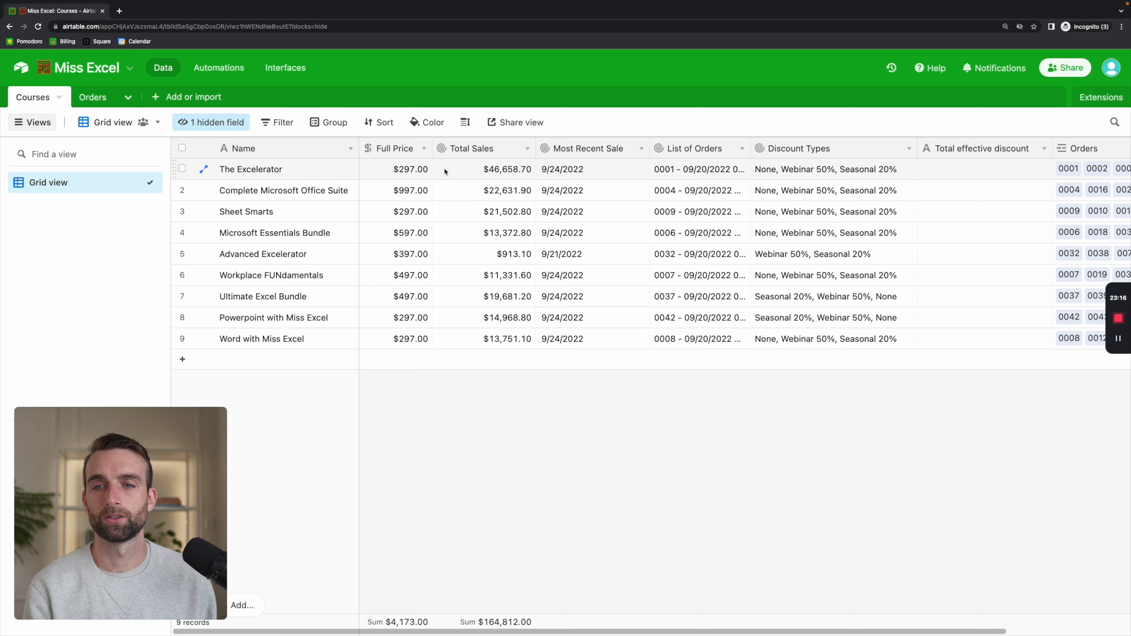
click(229, 124)
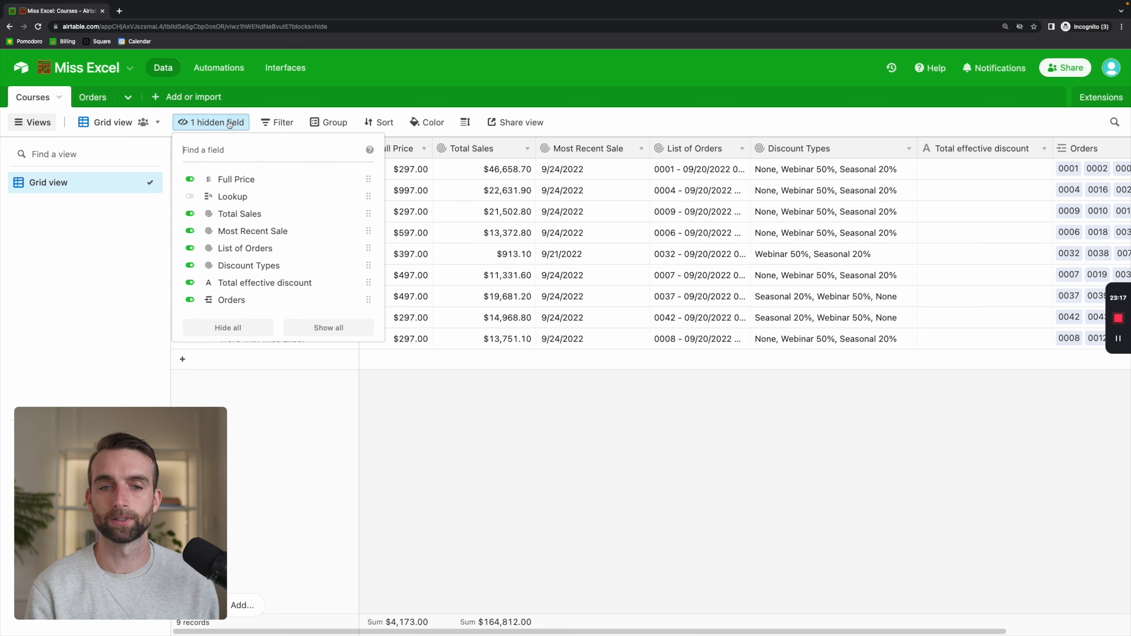
click(231, 214)
click(236, 231)
click(237, 249)
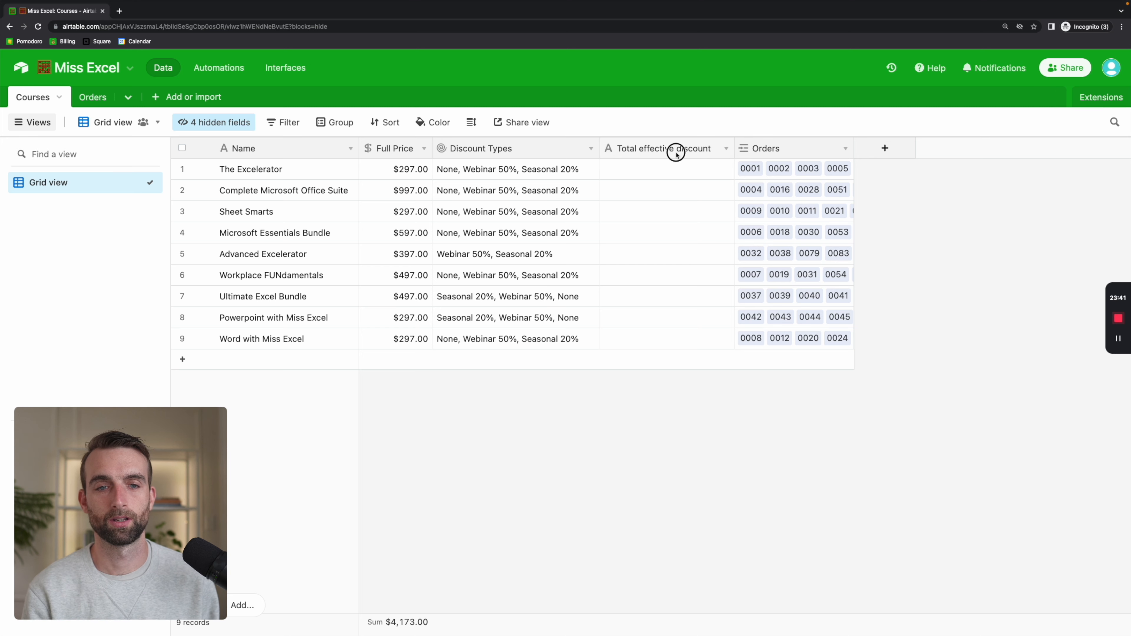
Change the Total effective discount field type to a rollup of Purchase Price from the linked Orders records
double_click(676, 153)
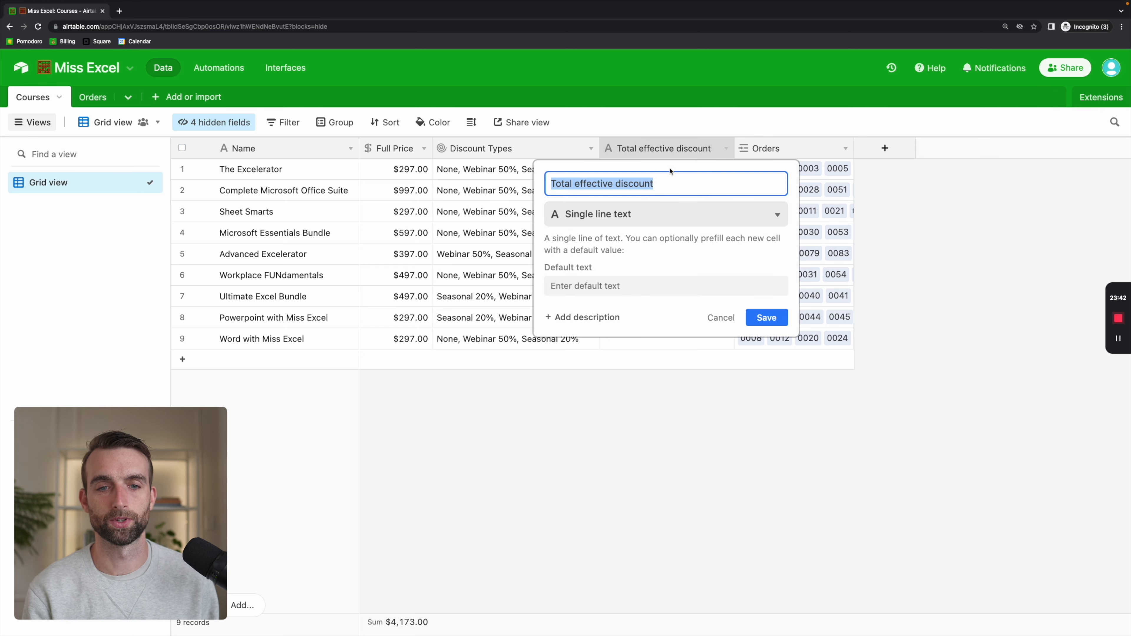
click(655, 214)
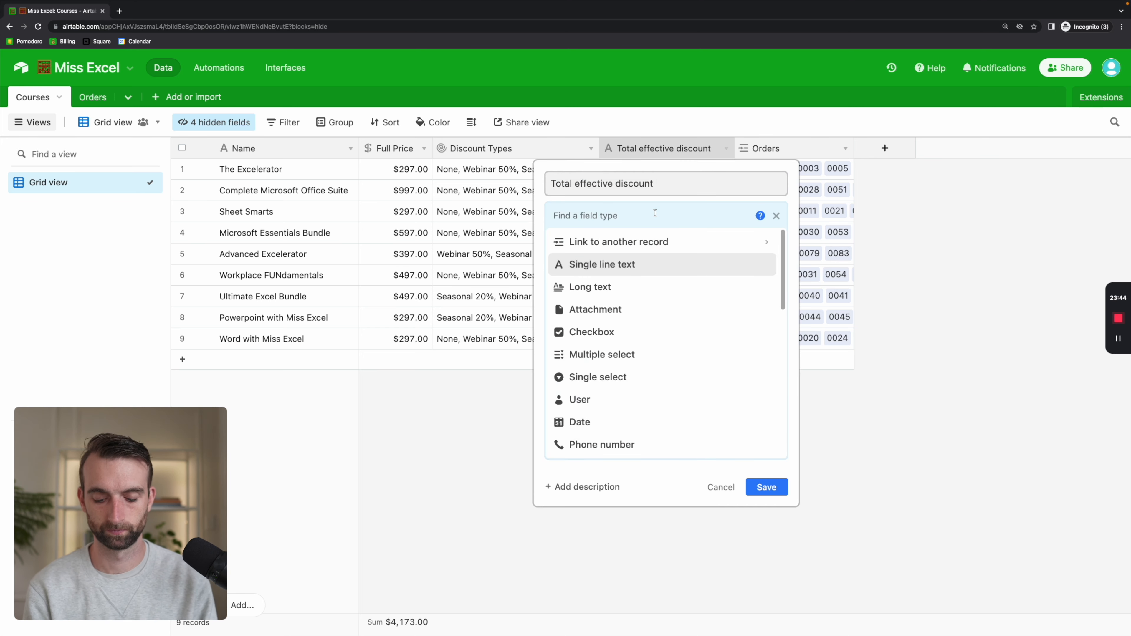
text(rol)
click(636, 241)
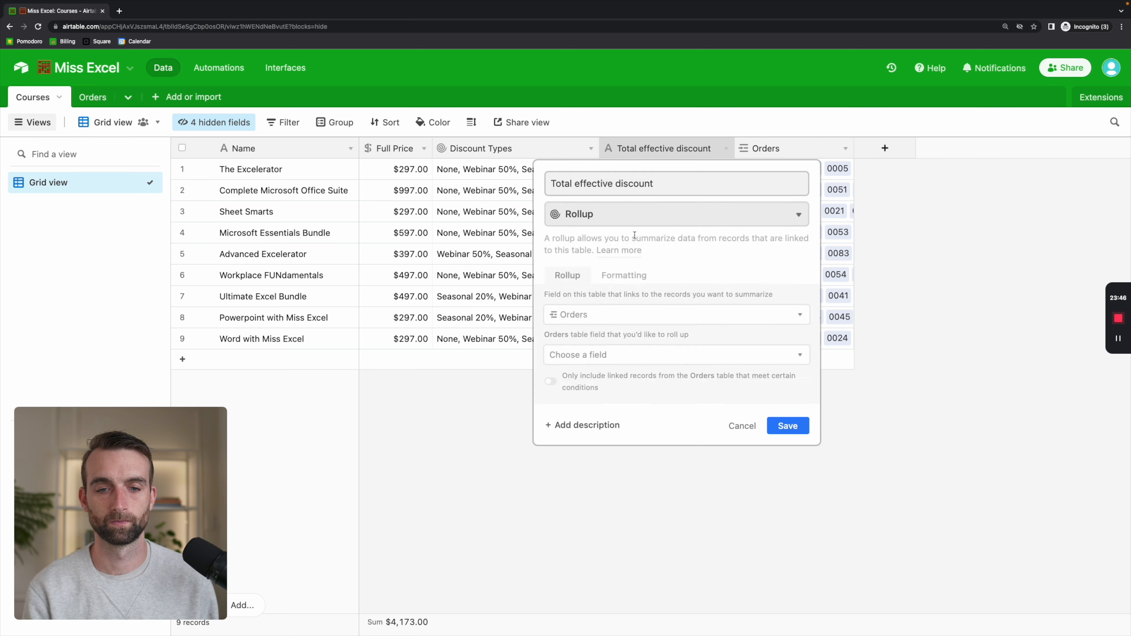
click(659, 357)
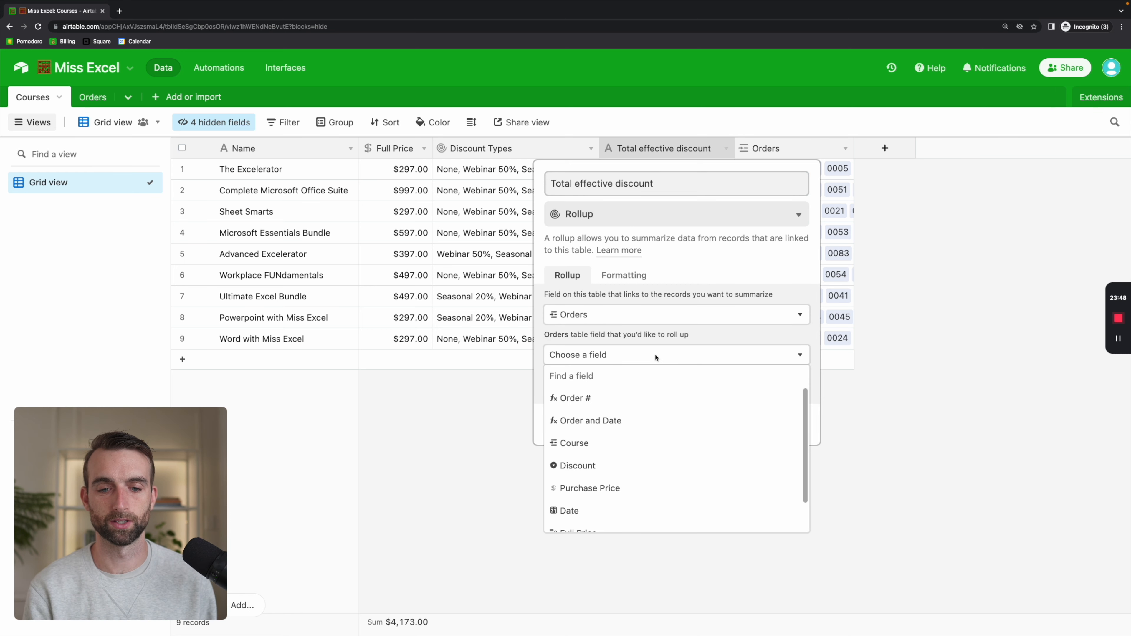
click(690, 488)
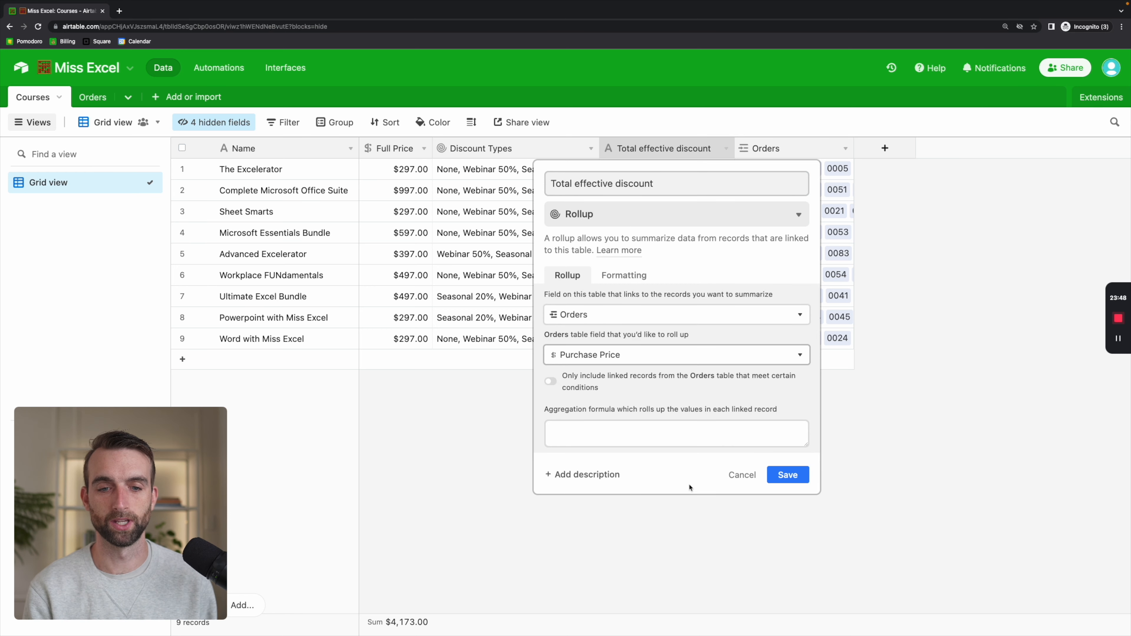
Set the Total effective discount rollup's aggregation formula to 1-(AVERAGE(values)/{Full Price})
click(655, 429)
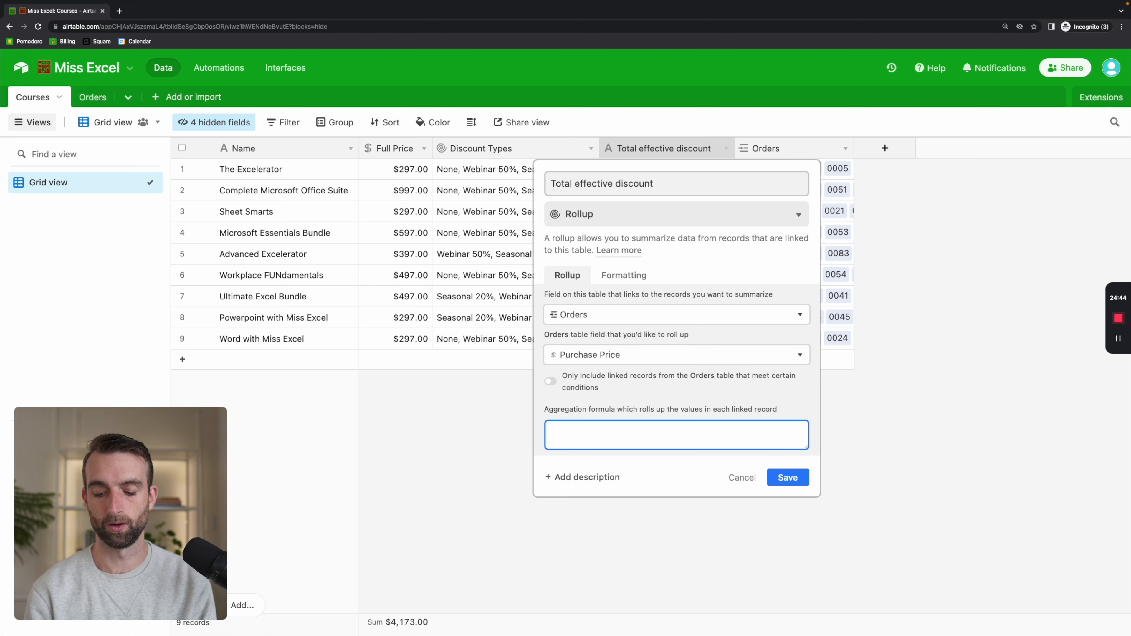
text(1-()
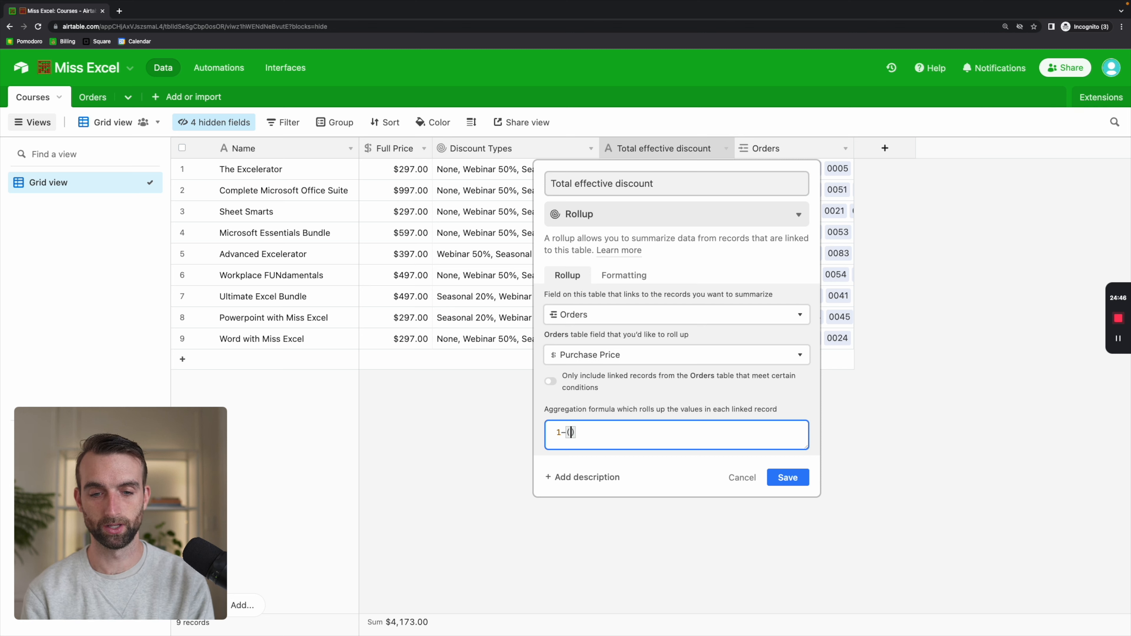
text(aver)
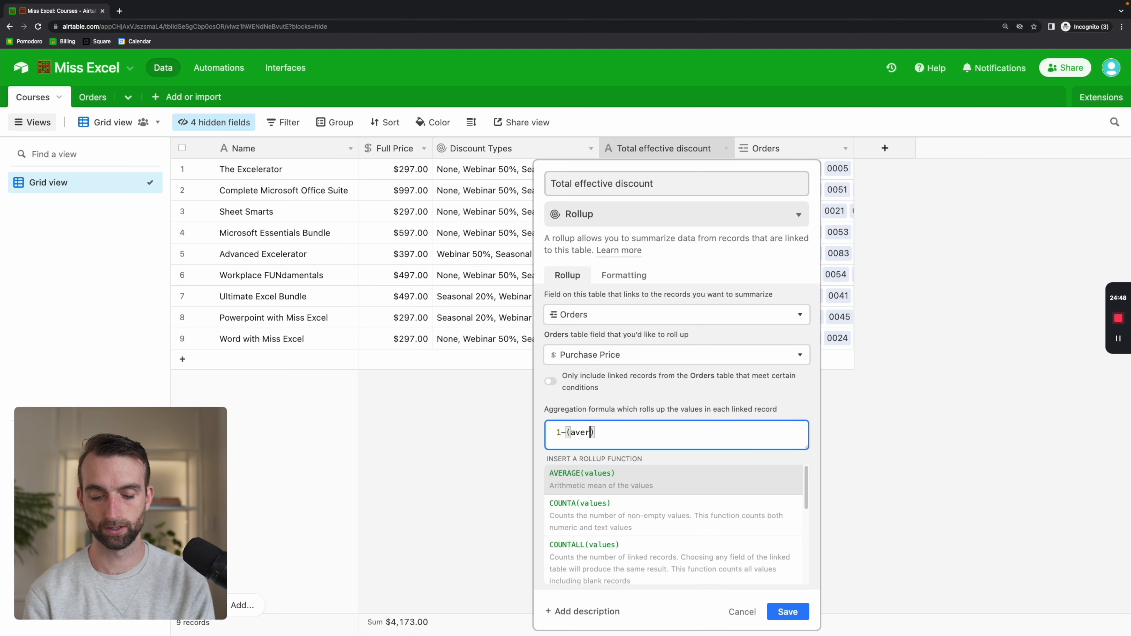
click(611, 482)
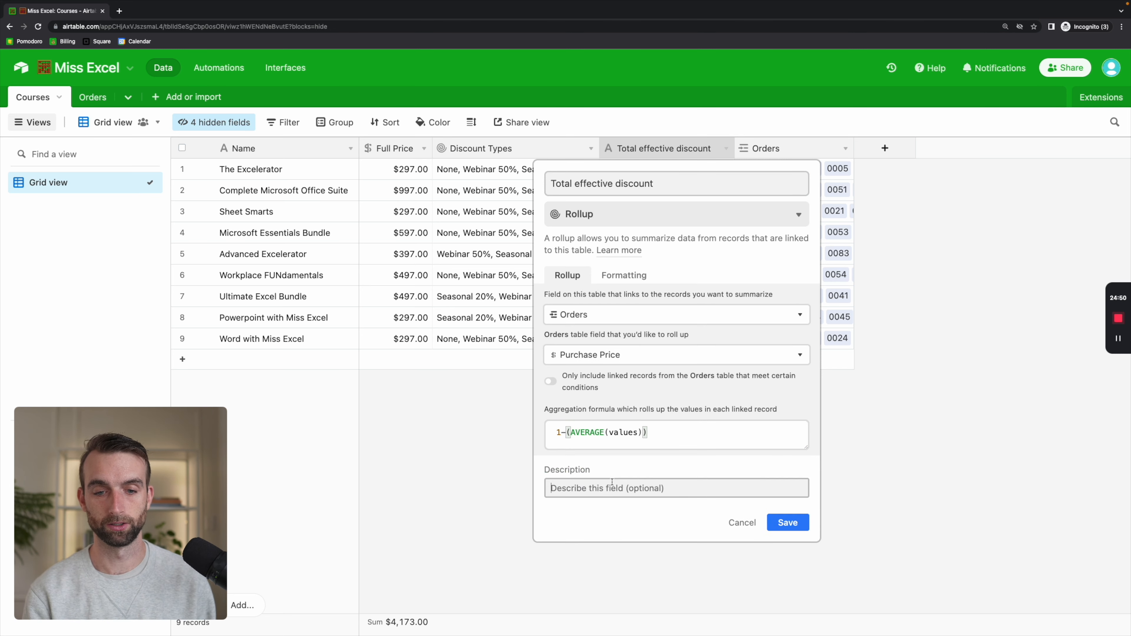
click(642, 430)
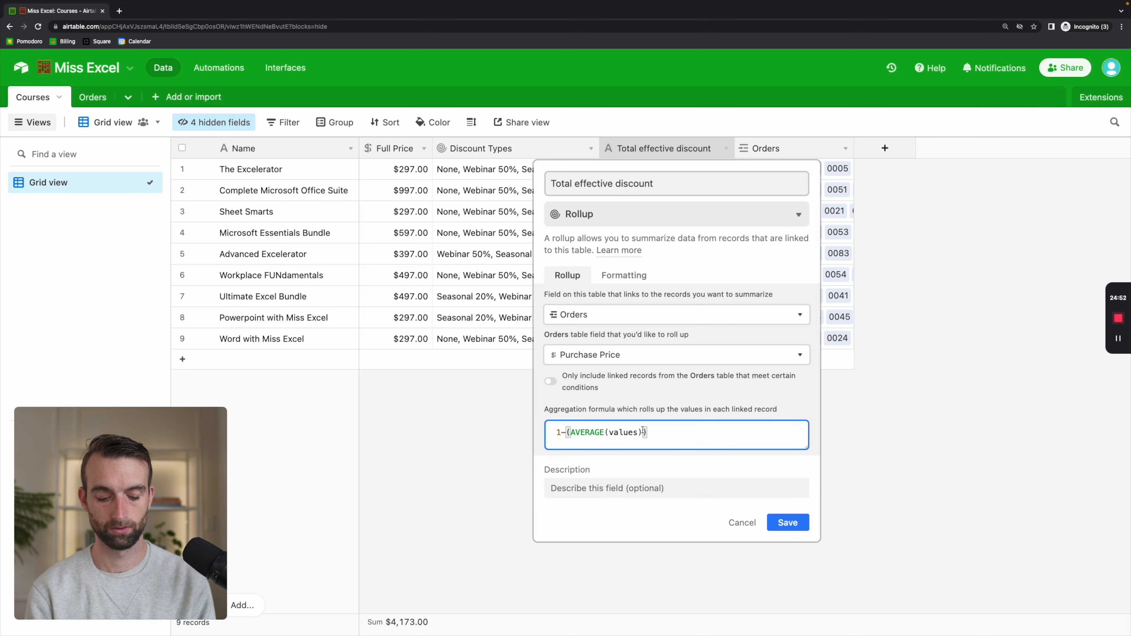
text(/)
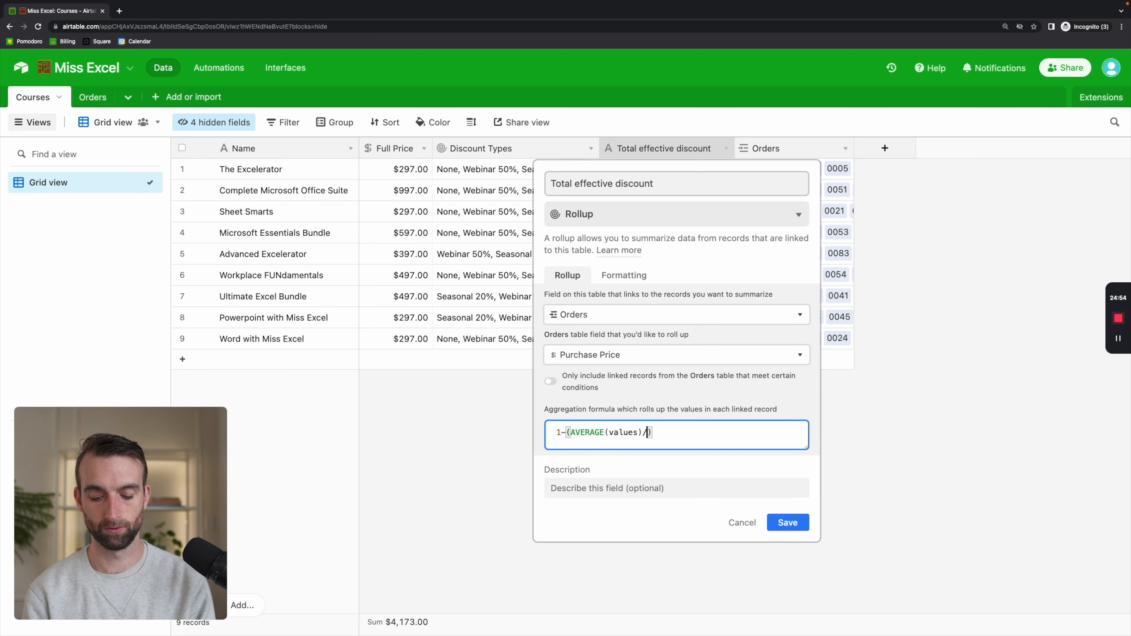
text(full)
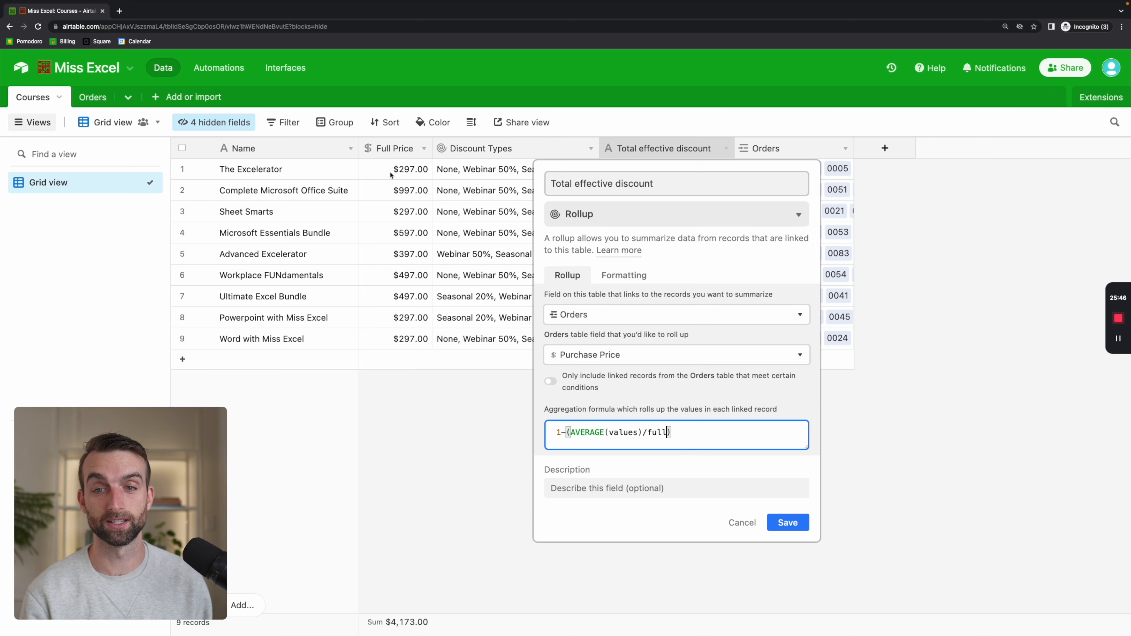
key(BackSpace)
key(BackSpace)
key(BackSpace)
key(BackSpace)
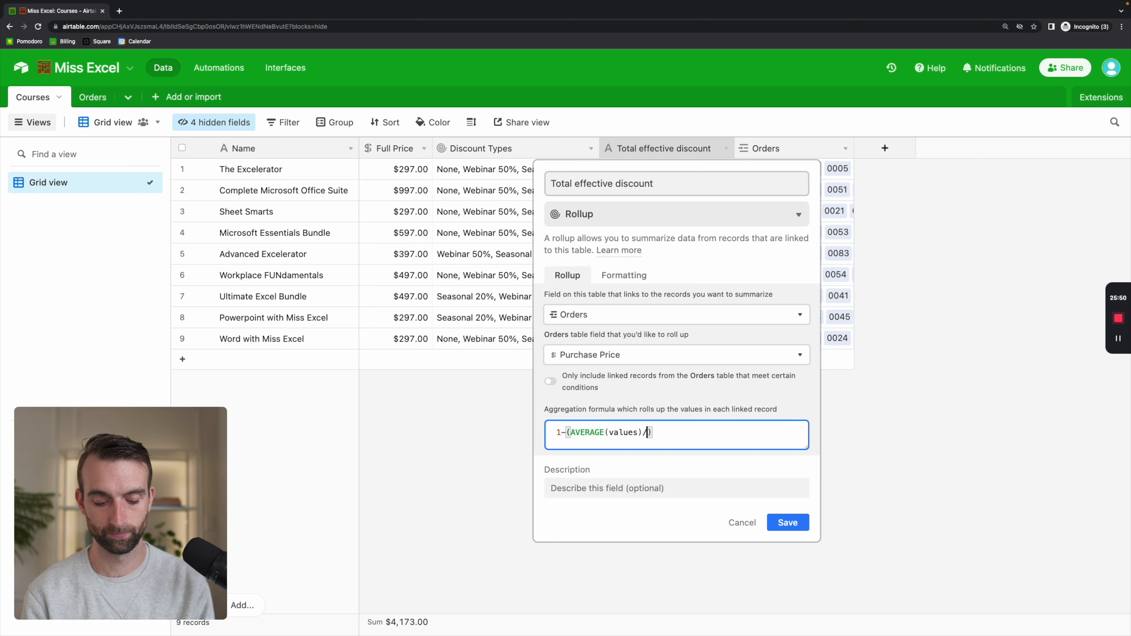
text({Full )
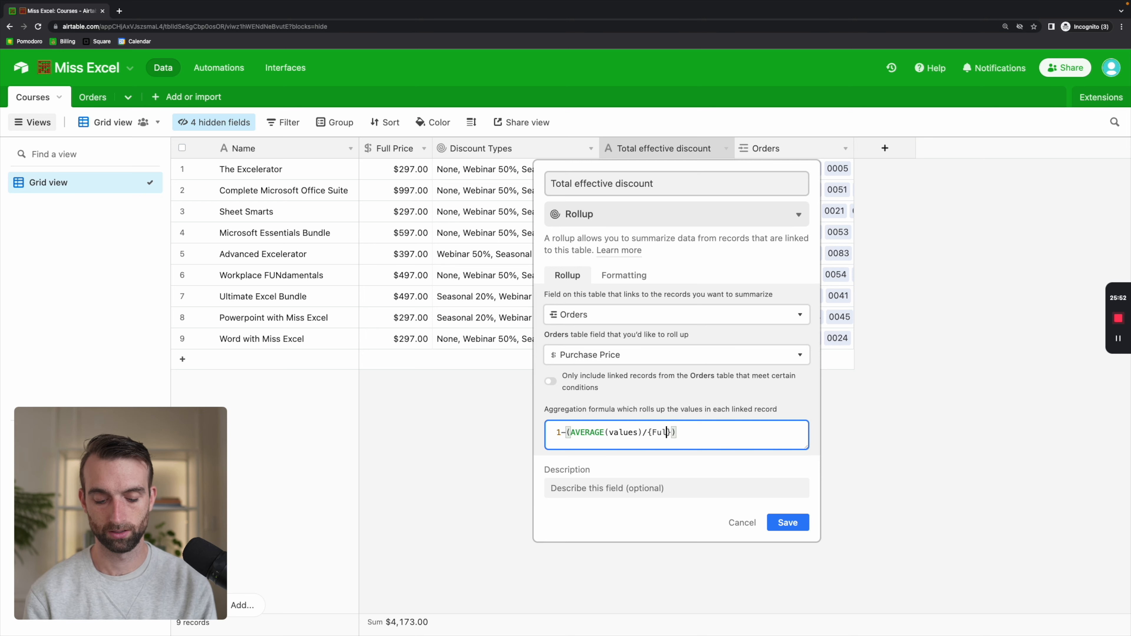
text(Price)
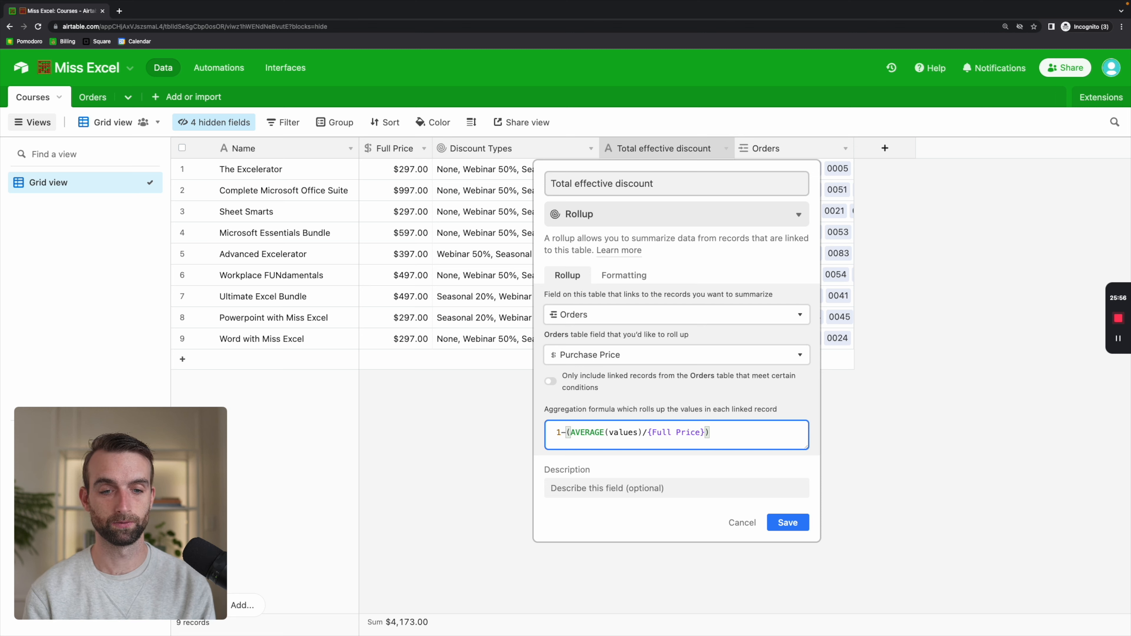
key(Right)
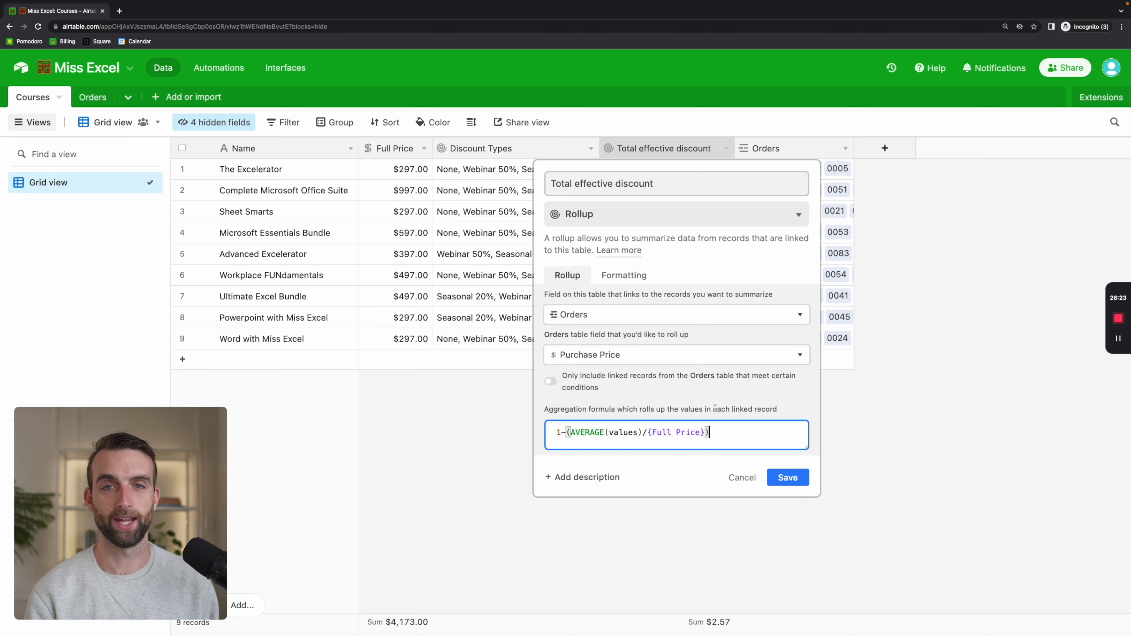
Format the Total effective discount field as Percent (42%) and save the field
click(629, 277)
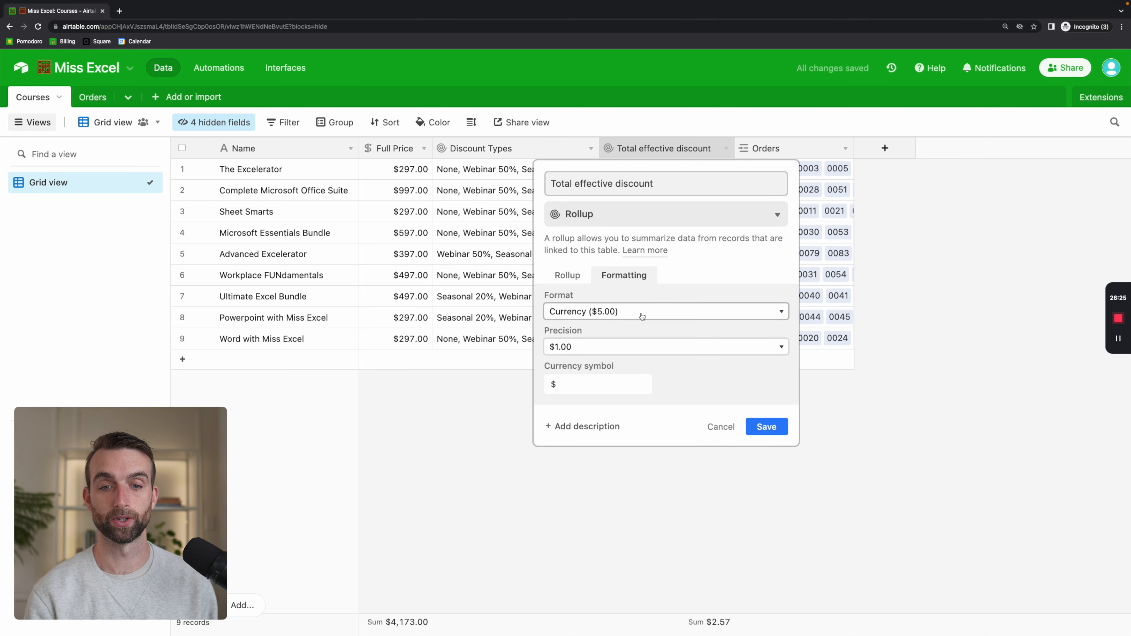
click(630, 311)
click(629, 324)
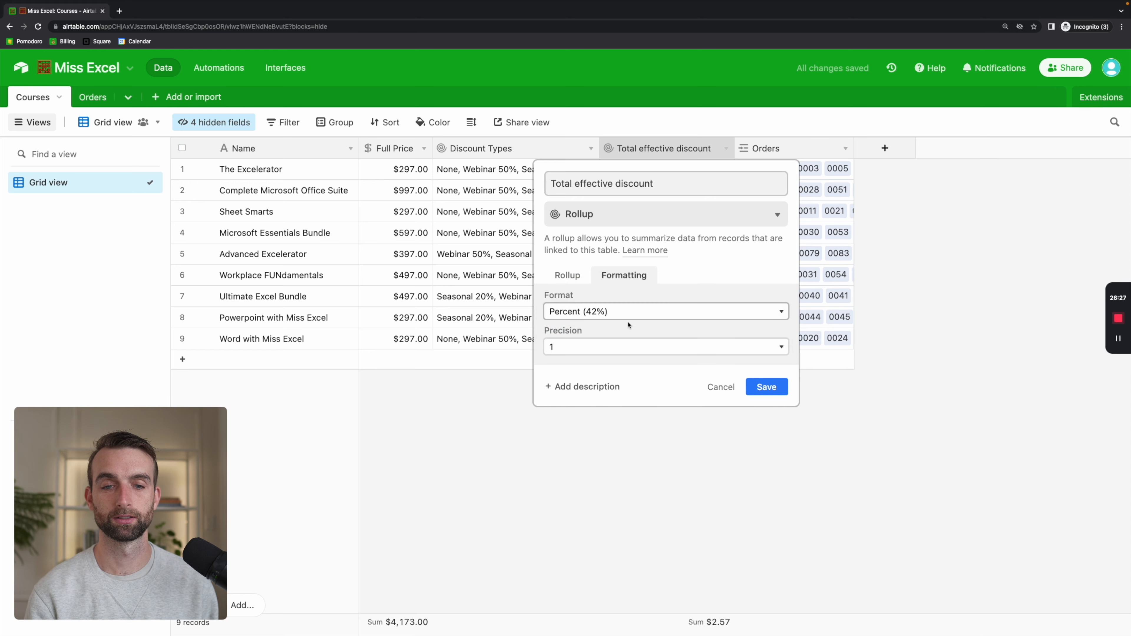
click(762, 386)
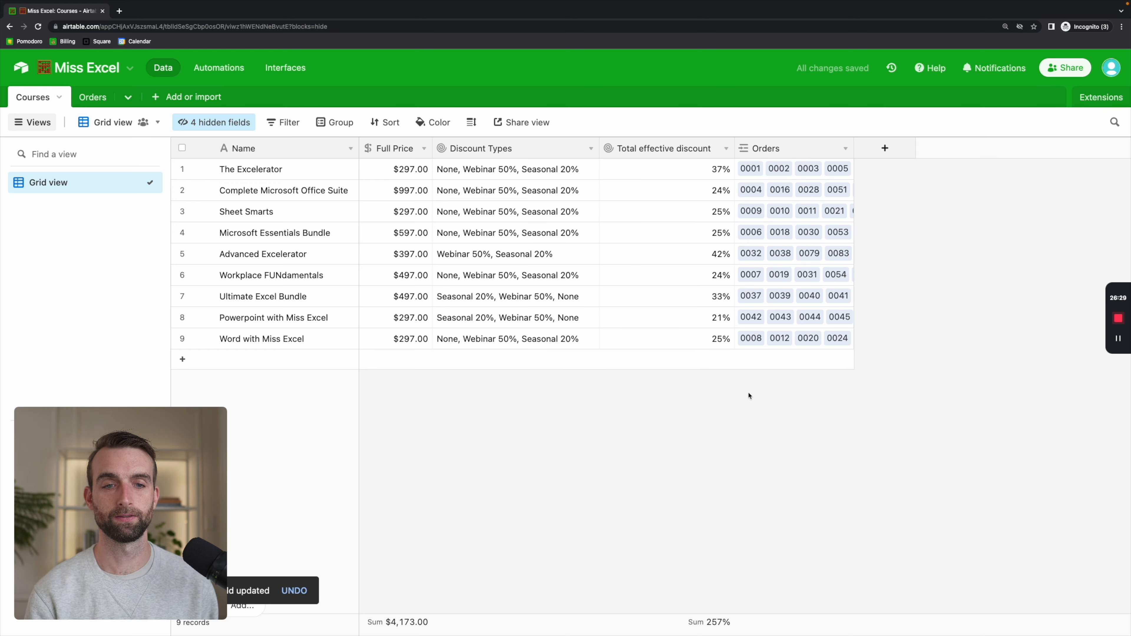